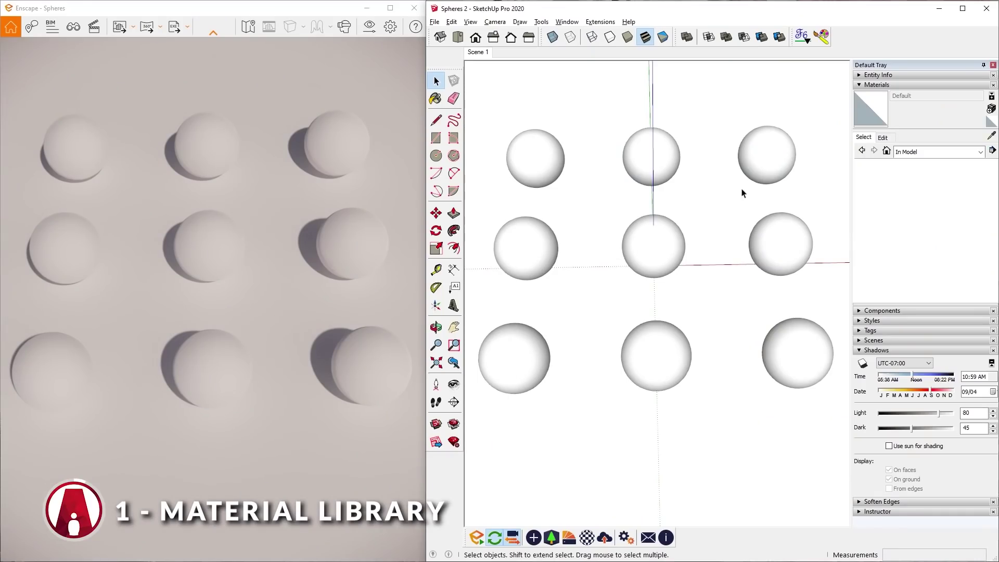
- Open the Enscape Material Editor and look through its material import options
{"action": "left_click", "coordinate": [587, 538]}
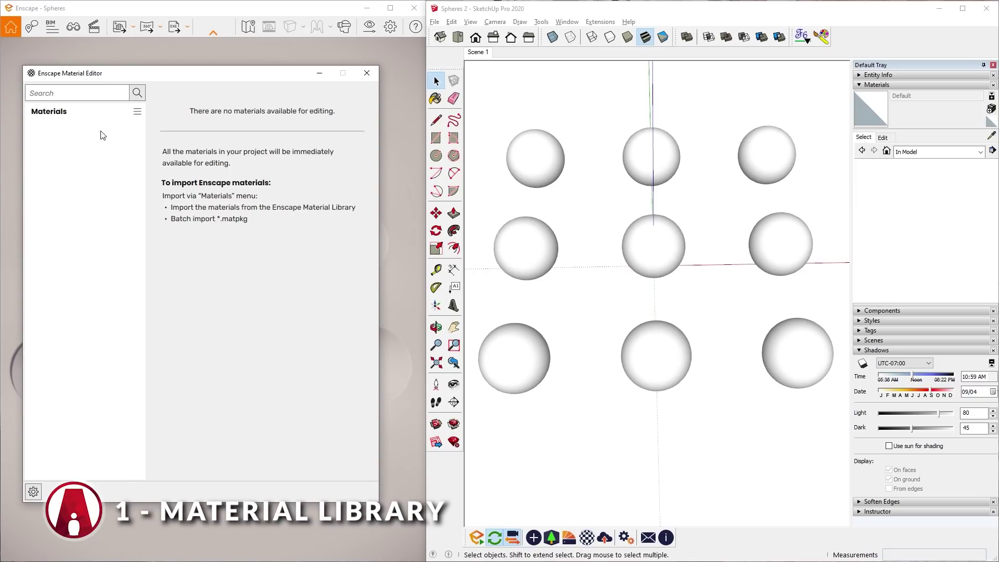
{"action": "left_click", "coordinate": [137, 113]}
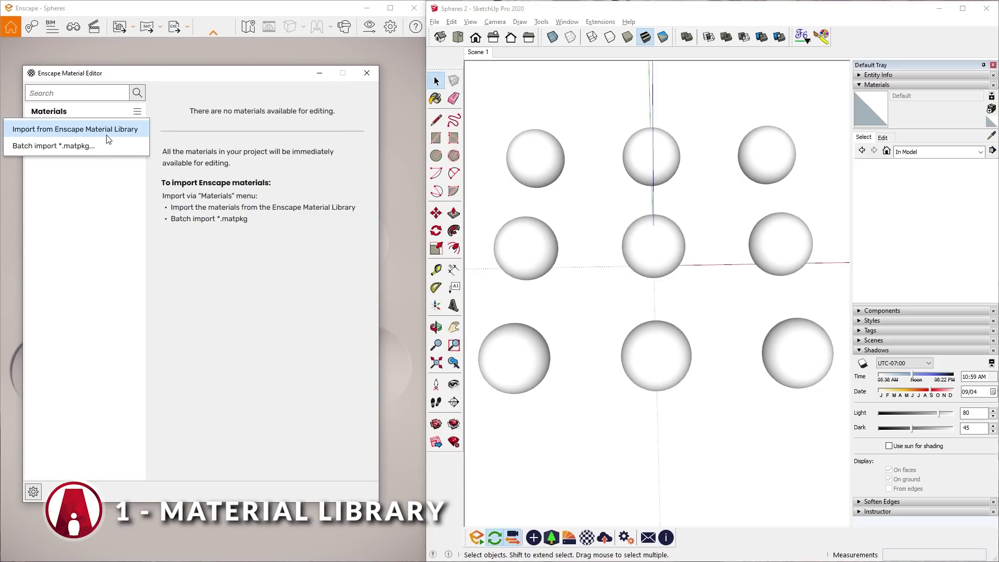
{"action": "left_click", "coordinate": [401, 506]}
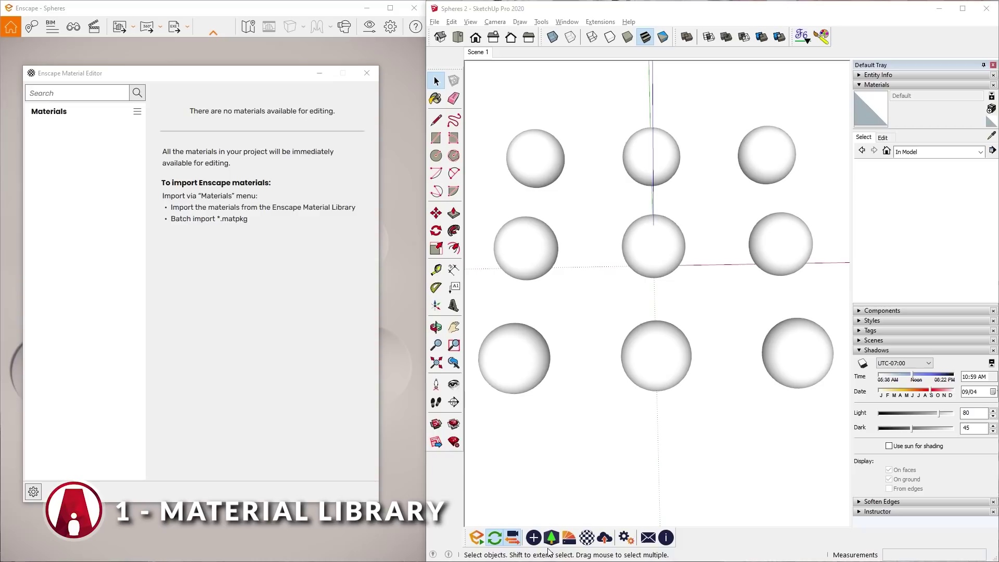
- Open the Material Library and browse Bricks, Concrete, Fabrics, Glass, Roads, Tiles and Wood
{"action": "left_click", "coordinate": [570, 538]}
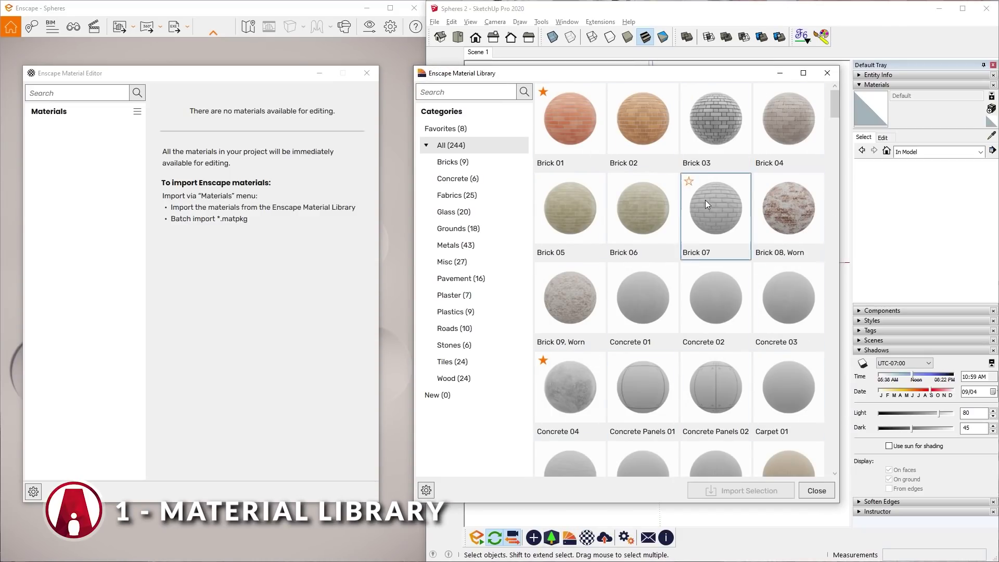
{"action": "left_click", "coordinate": [471, 162]}
{"action": "left_click", "coordinate": [474, 179]}
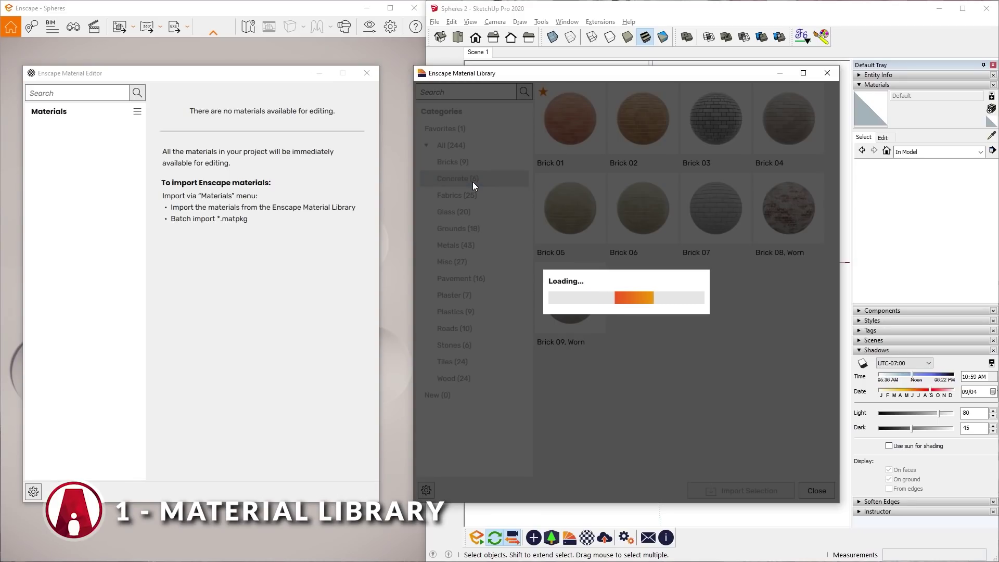
{"action": "left_click", "coordinate": [474, 196]}
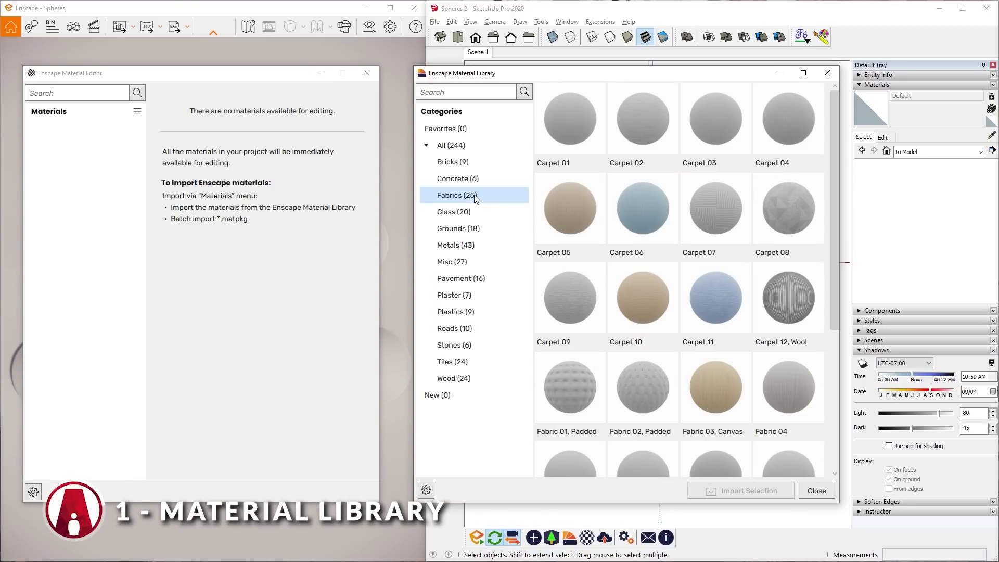
{"action": "left_click", "coordinate": [475, 211]}
{"action": "left_click", "coordinate": [474, 331]}
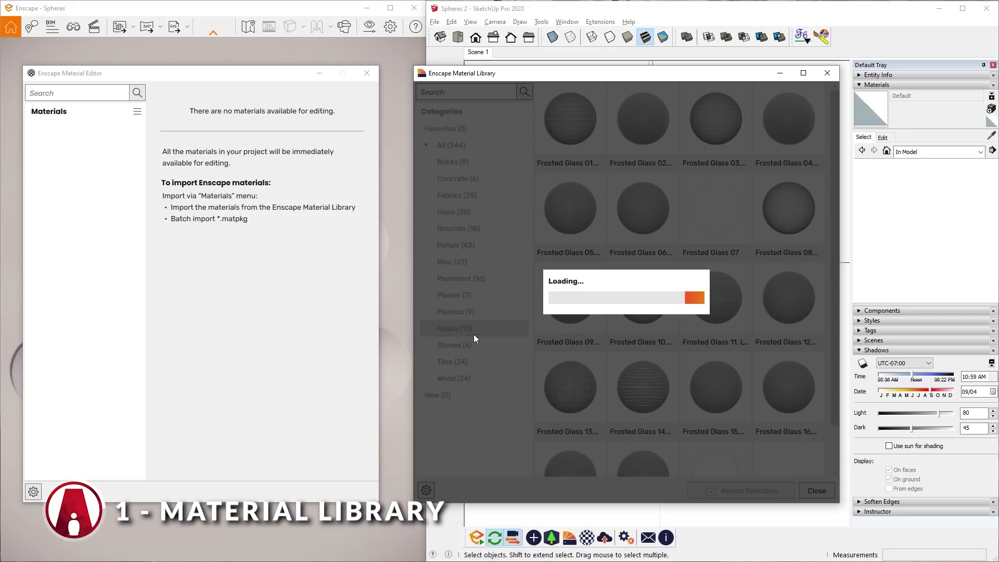
{"action": "left_click", "coordinate": [470, 361]}
{"action": "left_click", "coordinate": [471, 371]}
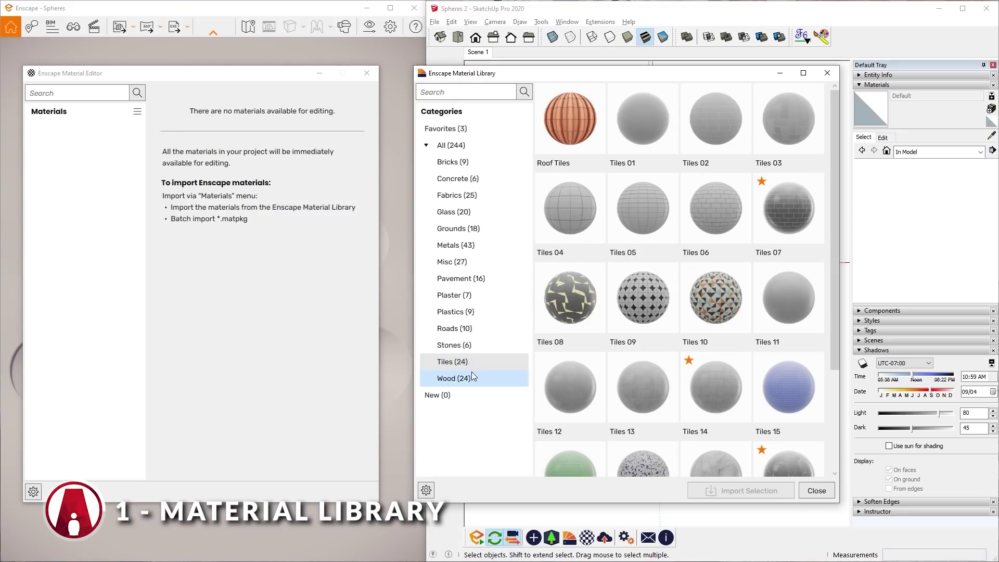
- Show all 244 materials and search the library for wood, then brick materials
{"action": "left_click", "coordinate": [481, 144]}
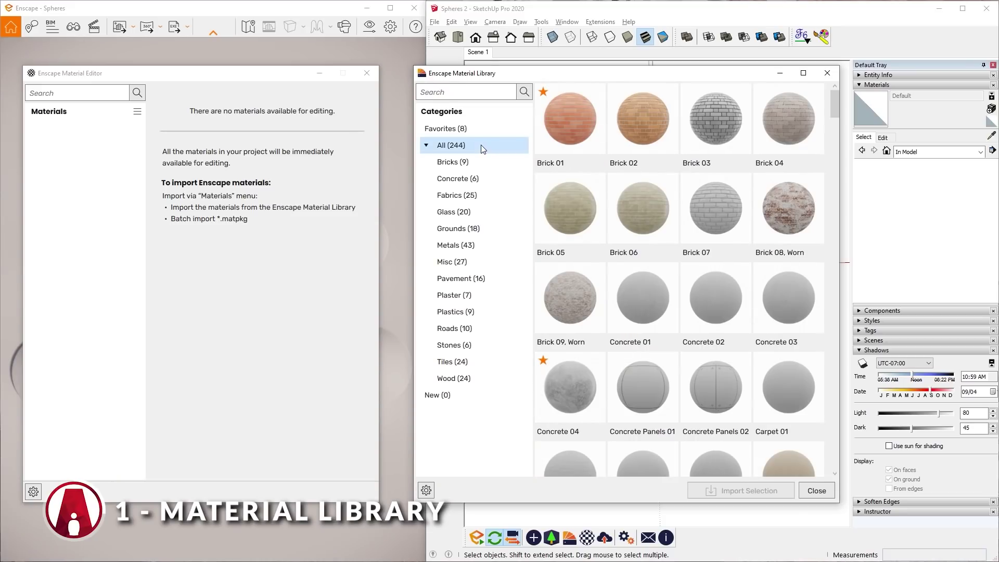
{"action": "left_click", "coordinate": [488, 98]}
{"action": "key", "text": "Return"}
{"action": "key", "text": "Return"}
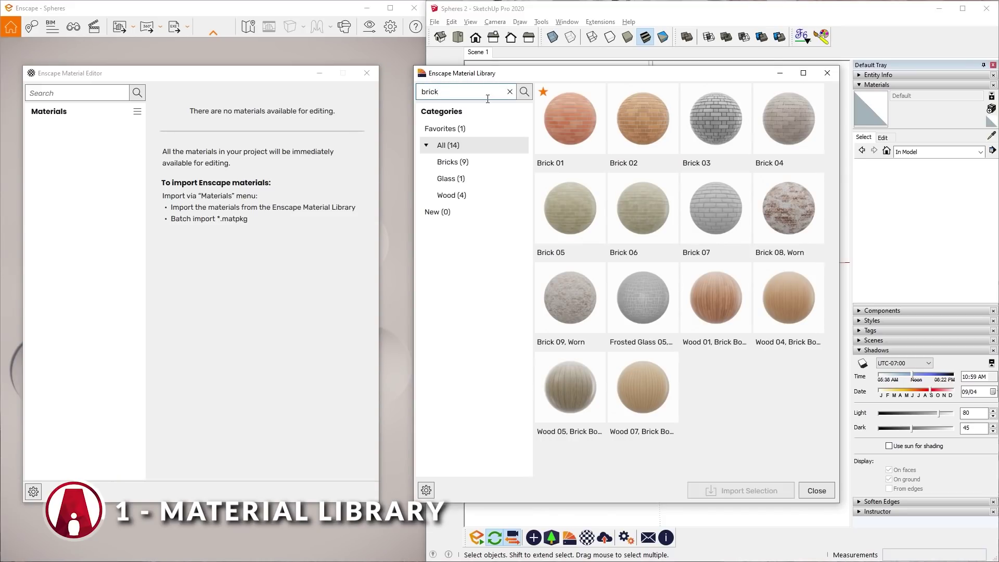
{"action": "key", "text": "BackSpace"}
{"action": "key", "text": "Return"}
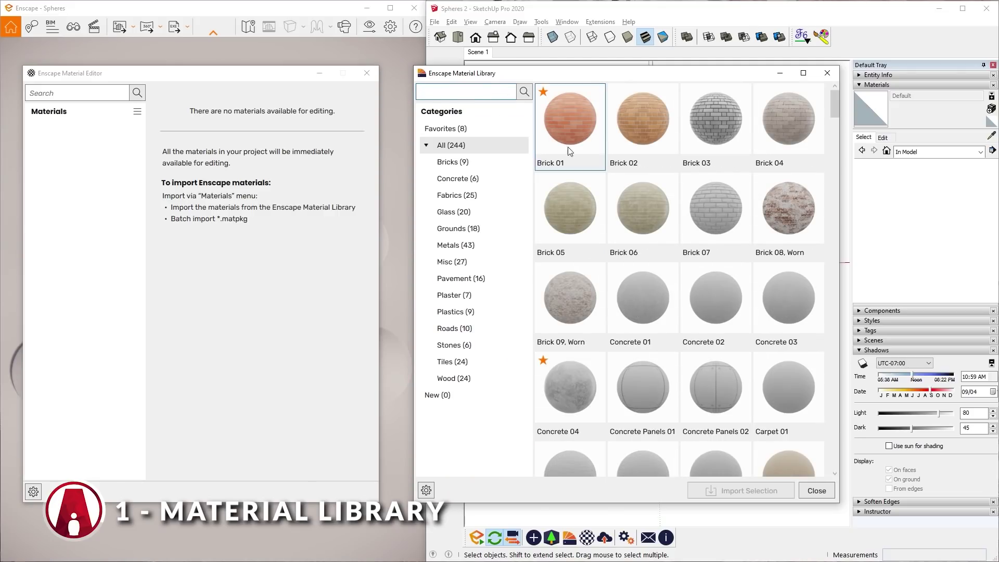
- Select Brick 01 and Concrete 04 and import them into the project
{"action": "left_click", "coordinate": [582, 120]}
{"action": "left_click", "coordinate": [654, 134], "text": "ctrl"}
{"action": "left_click", "coordinate": [724, 130], "text": "ctrl"}
{"action": "left_click", "coordinate": [814, 141], "text": "ctrl"}
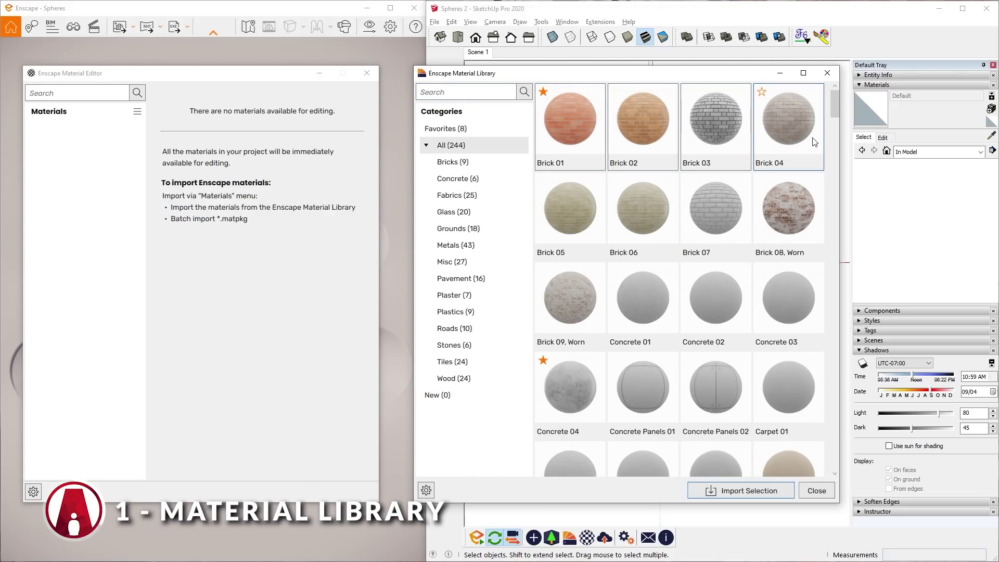
{"action": "left_click", "coordinate": [783, 149], "text": "ctrl"}
{"action": "left_click", "coordinate": [736, 154], "text": "ctrl"}
{"action": "left_click", "coordinate": [651, 148], "text": "ctrl"}
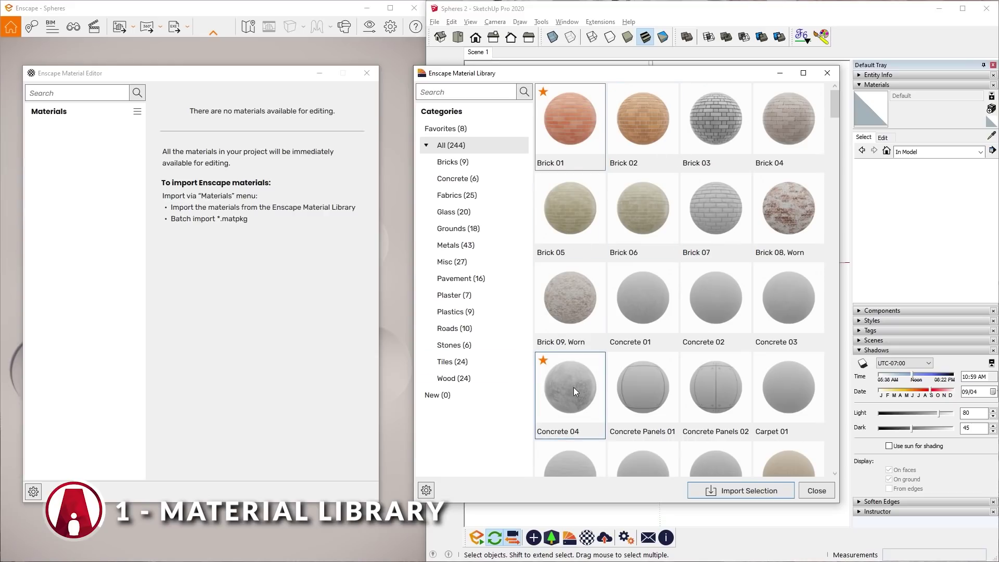
{"action": "left_click", "coordinate": [757, 494]}
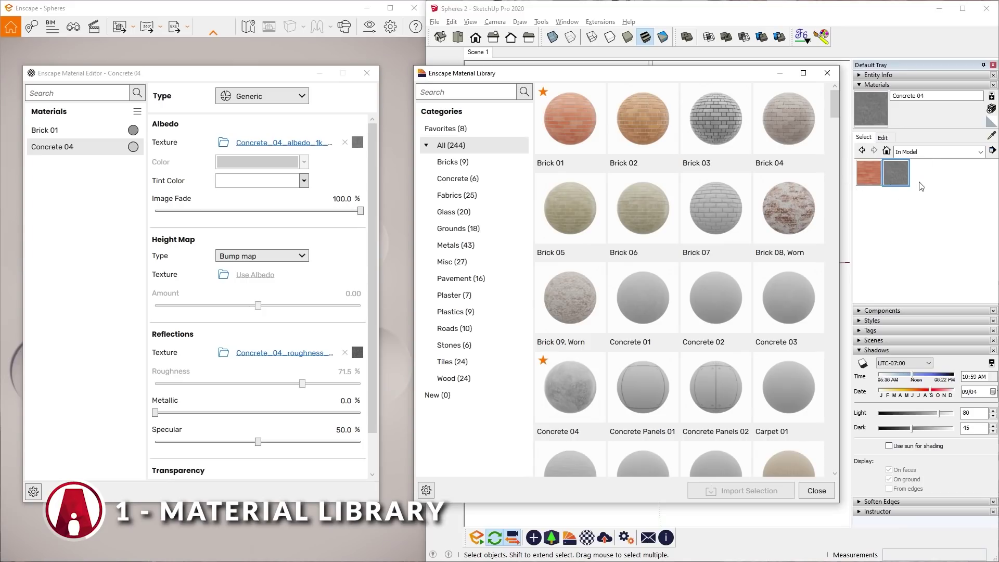
- Close the library, move the editor beside the model, and test-paint Brick 01, then undo
{"action": "left_click", "coordinate": [816, 491]}
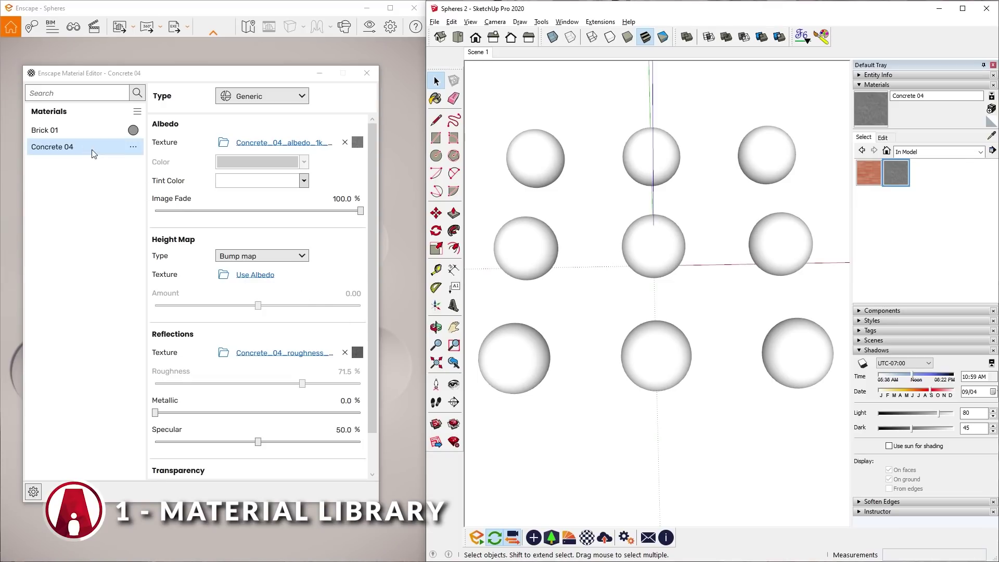
{"action": "left_click", "coordinate": [63, 130]}
{"action": "mouse_move", "coordinate": [163, 78]}
{"action": "left_mouse_down"}
{"action": "mouse_move", "coordinate": [954, 200]}
{"action": "mouse_move", "coordinate": [992, 126]}
{"action": "left_mouse_up"}
{"action": "left_click", "coordinate": [435, 99]}
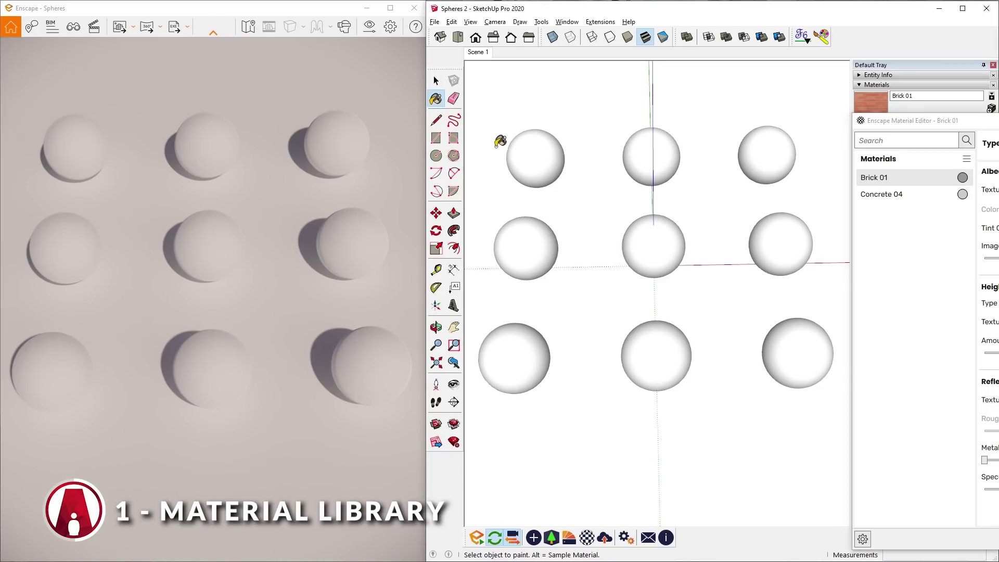
{"action": "left_click", "coordinate": [535, 159]}
{"action": "key", "text": "space"}
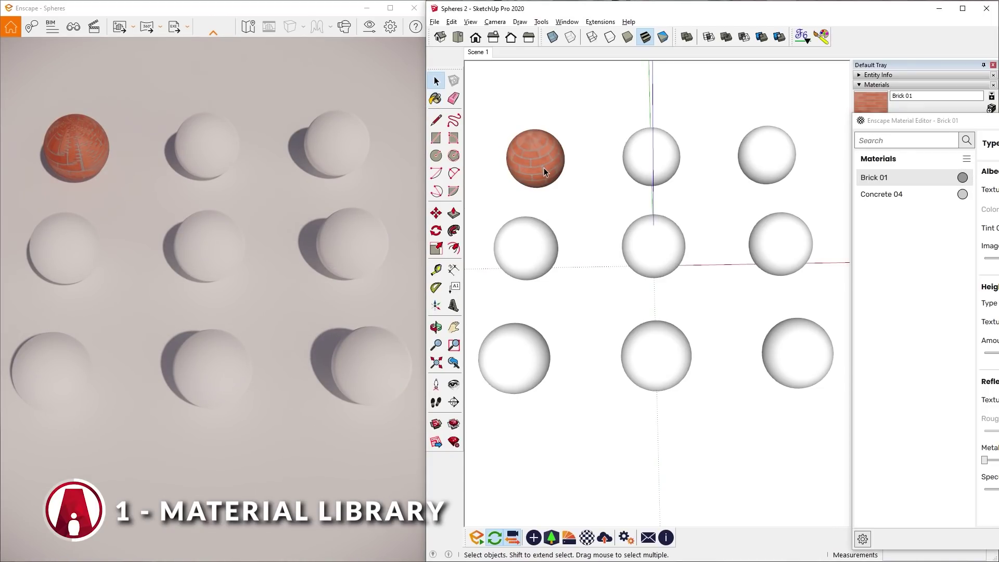
{"action": "key", "text": "ctrl+z"}
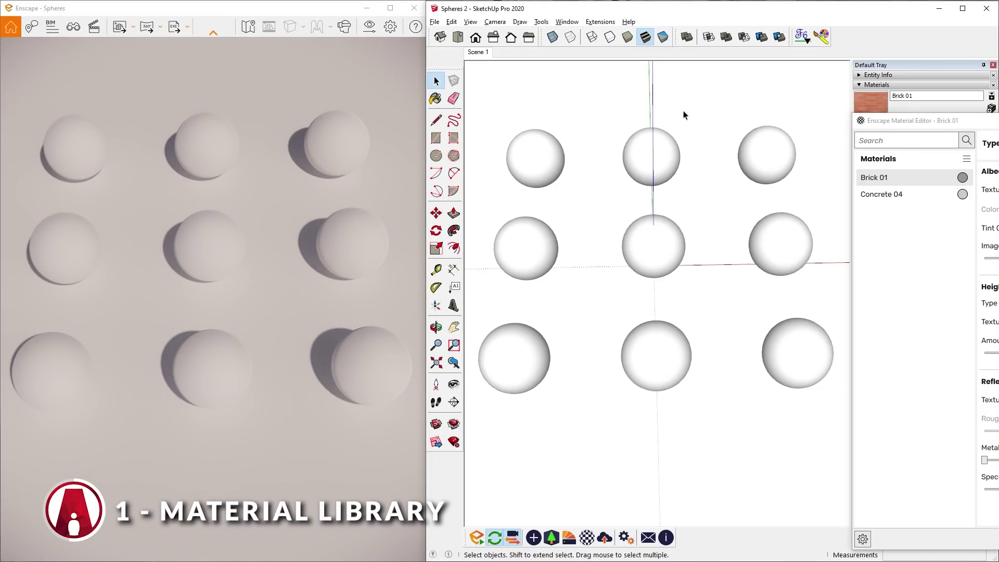
- With ThruPaint, paint the top-left sphere Brick 01 and top-middle Concrete 04, then restore Scene 1
{"action": "left_click", "coordinate": [821, 37]}
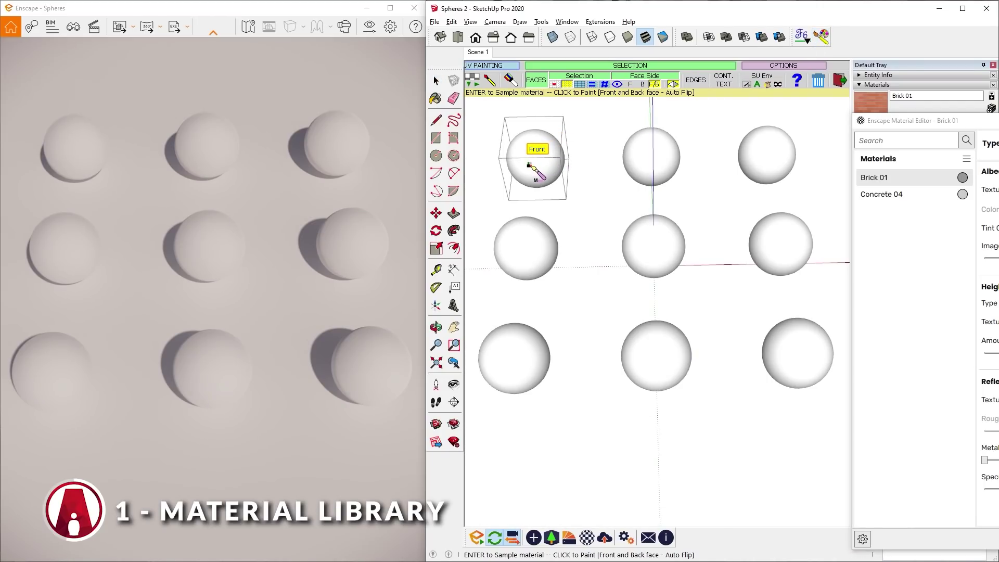
{"action": "left_click", "coordinate": [531, 165]}
{"action": "left_click", "coordinate": [881, 194]}
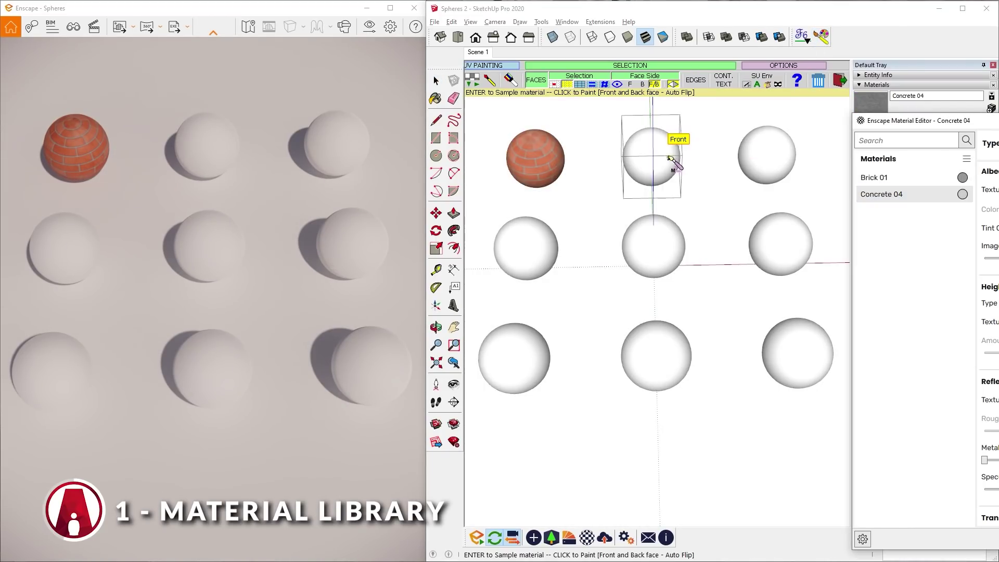
{"action": "left_click", "coordinate": [655, 164]}
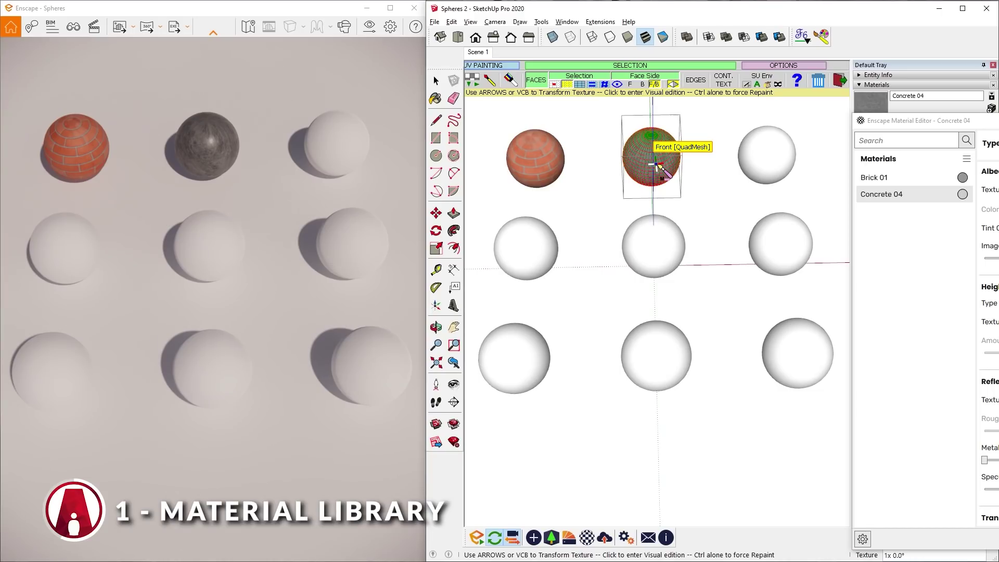
{"action": "key", "text": "space"}
{"action": "key", "text": "o"}
{"action": "scroll", "coordinate": [650, 198], "scroll_direction": "up", "scroll_amount": 6}
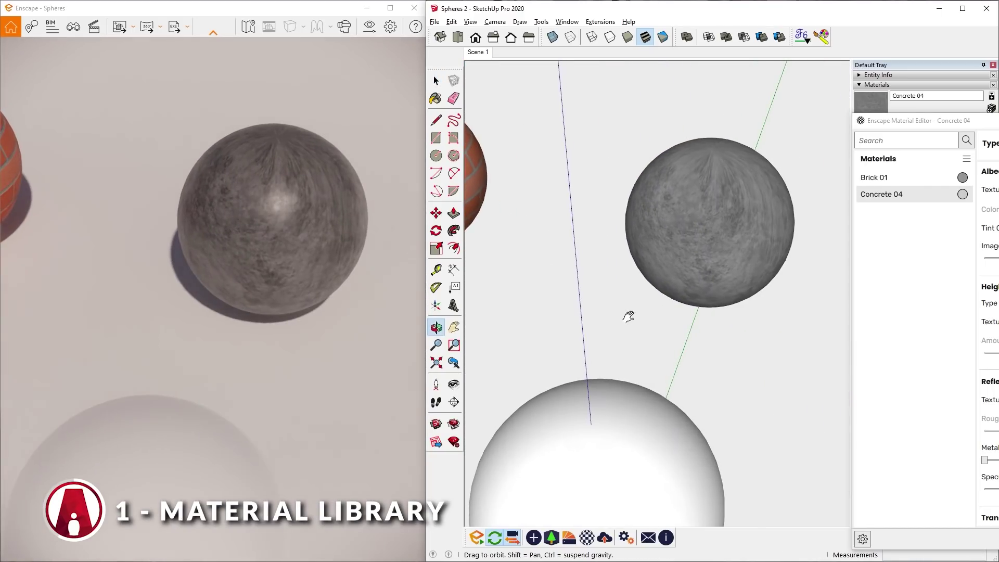
{"action": "key", "text": "space"}
{"action": "left_click", "coordinate": [476, 52]}
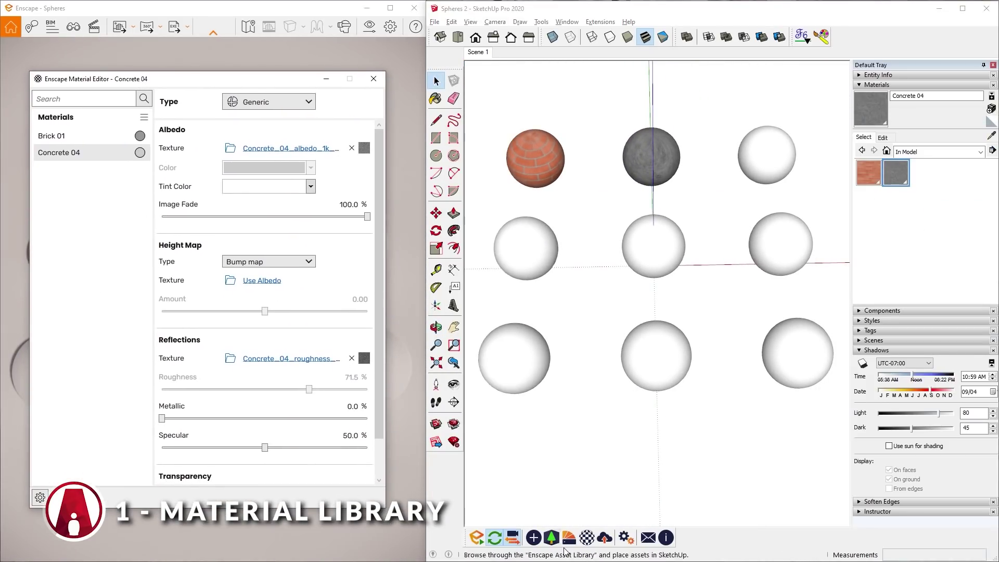
- Reopen the Material Library, browse Concrete, Pavement and Wood, and favourite the first wood material
{"action": "left_click", "coordinate": [570, 538]}
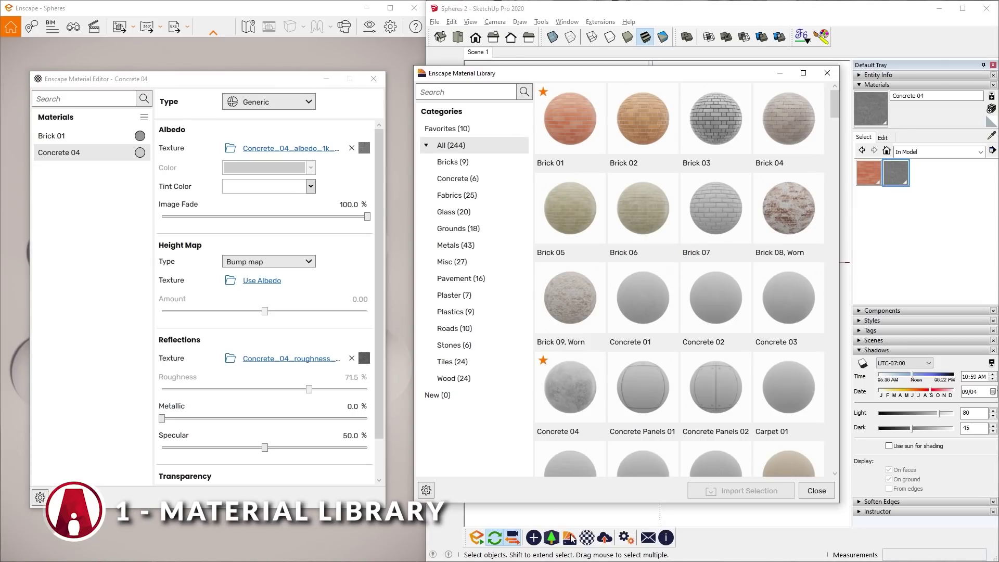
{"action": "left_click", "coordinate": [477, 179]}
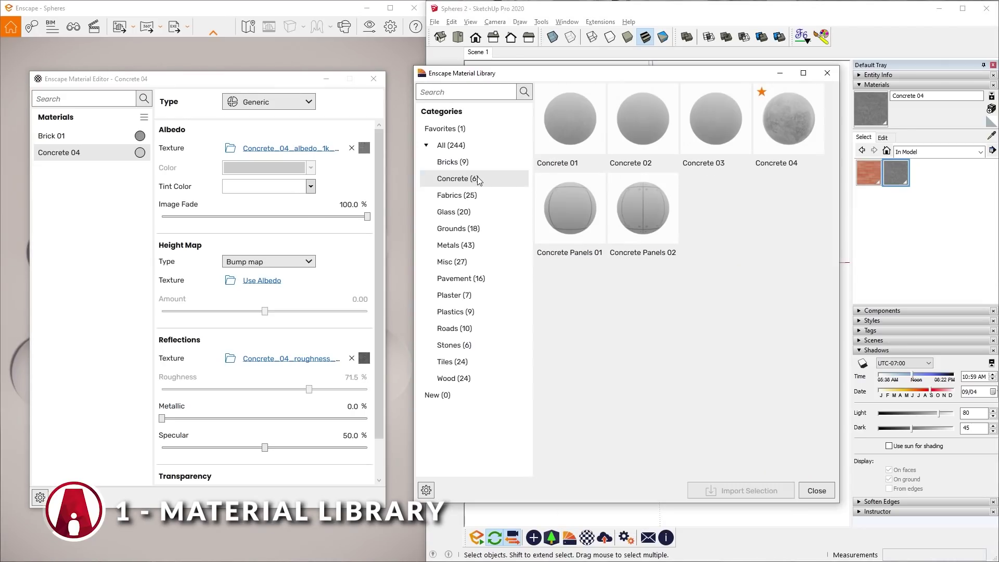
{"action": "left_click", "coordinate": [472, 281]}
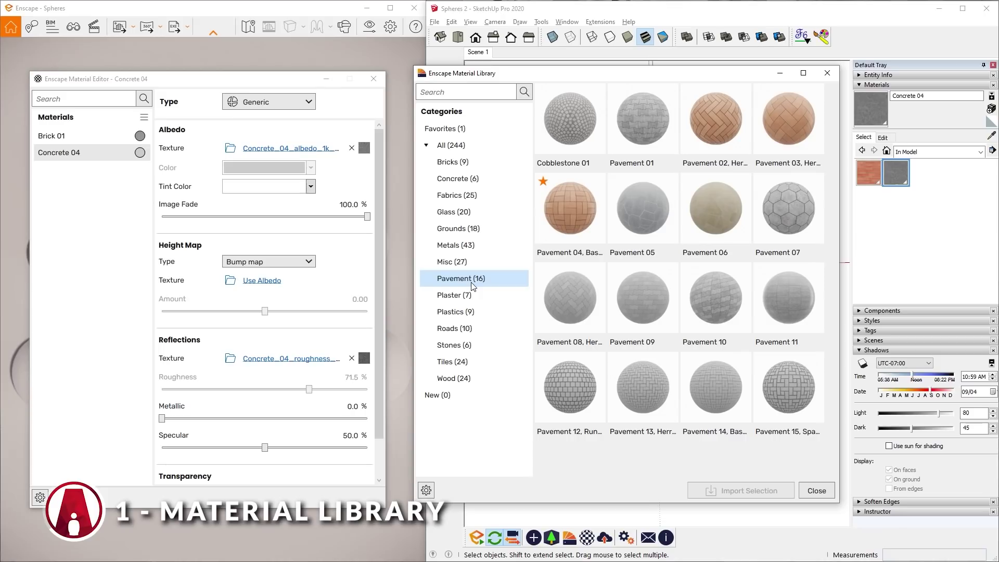
{"action": "left_click", "coordinate": [463, 378]}
{"action": "scroll", "coordinate": [641, 307], "scroll_direction": "down", "scroll_amount": 3}
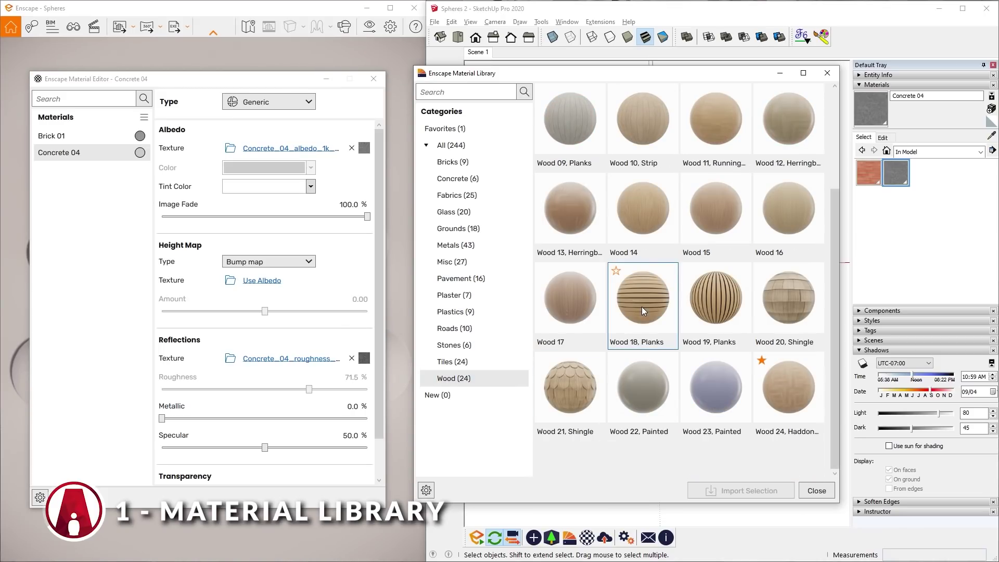
{"action": "scroll", "coordinate": [638, 310], "scroll_direction": "up", "scroll_amount": 3}
{"action": "left_click", "coordinate": [564, 136]}
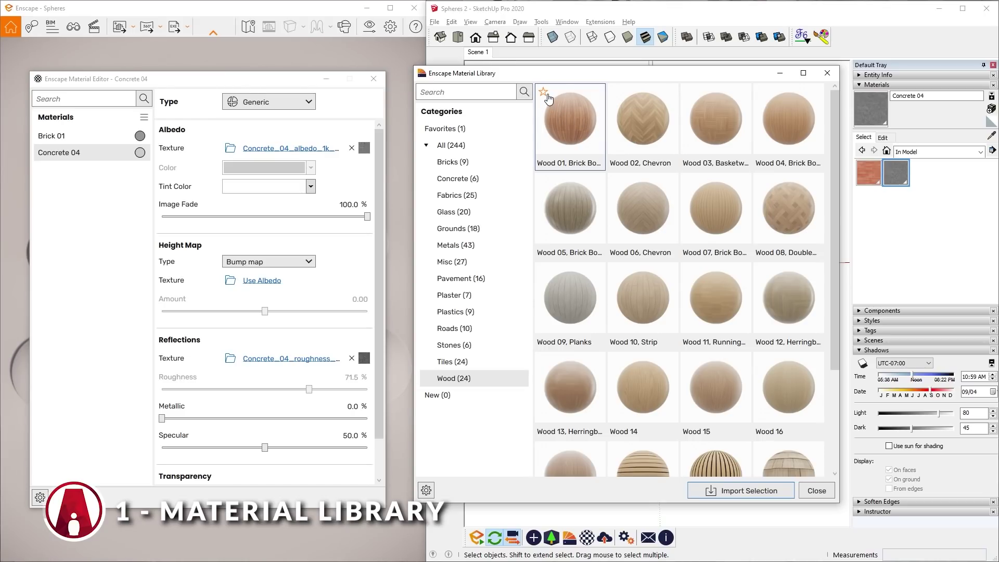
- Import the favourites from Pebbles 01, Brown through Wood 24, Haddon Hall, then close the library
{"action": "left_click", "coordinate": [480, 134]}
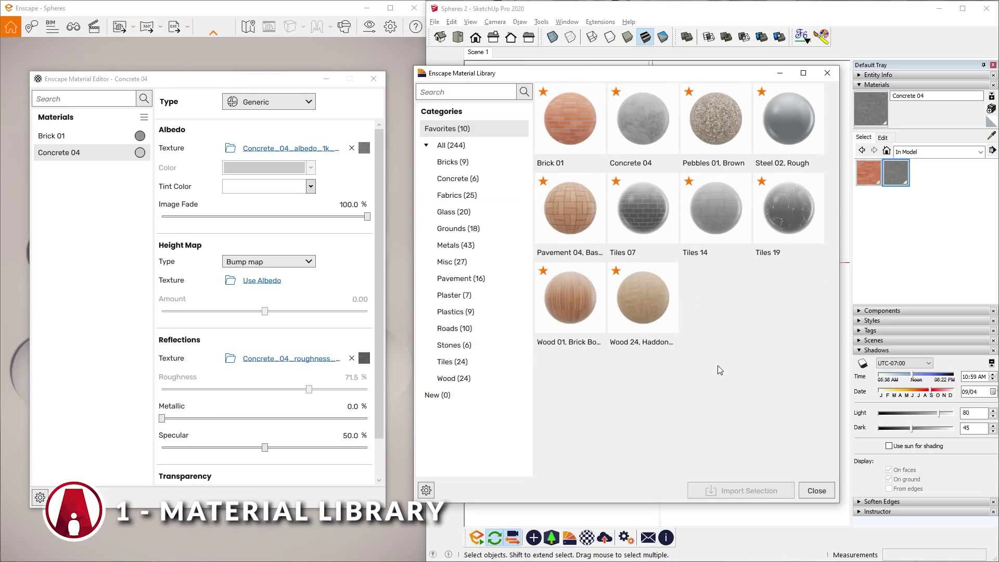
{"action": "left_click", "coordinate": [727, 132]}
{"action": "left_click", "coordinate": [647, 306], "text": "shift"}
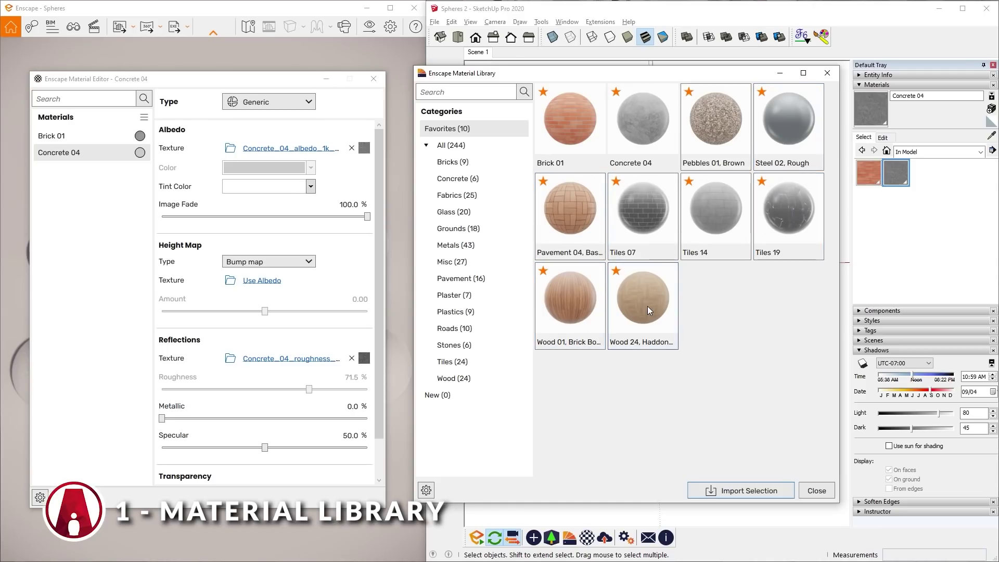
{"action": "left_click", "coordinate": [749, 491]}
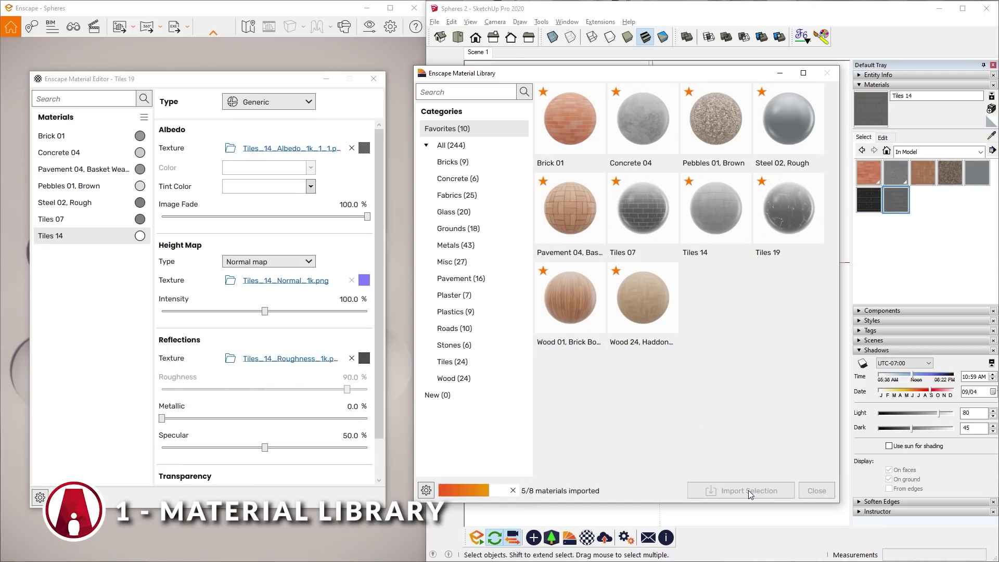
{"action": "left_click", "coordinate": [816, 491]}
- Paint the top-right sphere Pavement 04, middle-left Steel 02, centre Tiles 07, middle-right Tiles 14
{"action": "left_click_drag", "start_coordinate": [98, 79], "coordinate": [923, 110]}
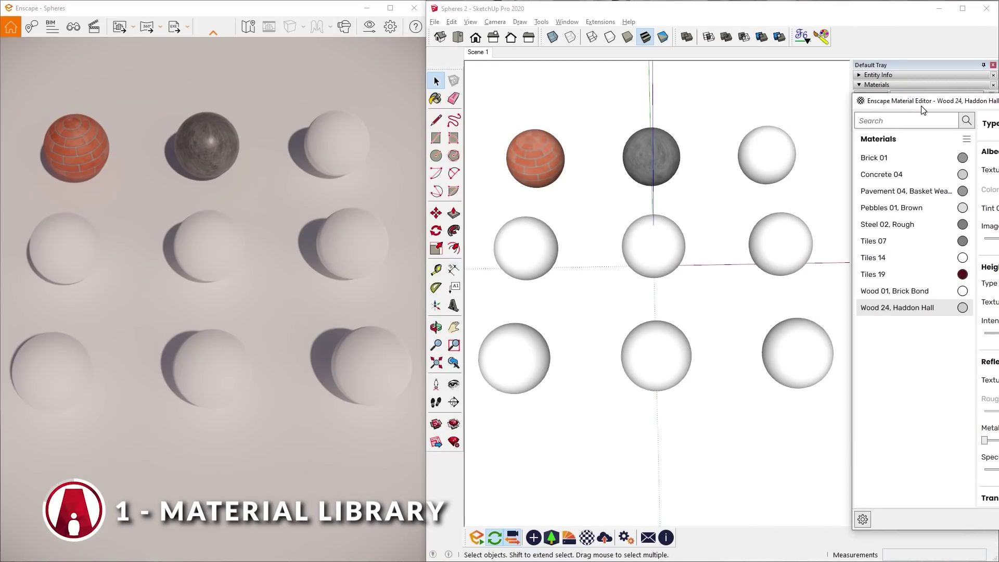
{"action": "left_click", "coordinate": [905, 192]}
{"action": "left_click", "coordinate": [767, 154]}
{"action": "left_click", "coordinate": [887, 224]}
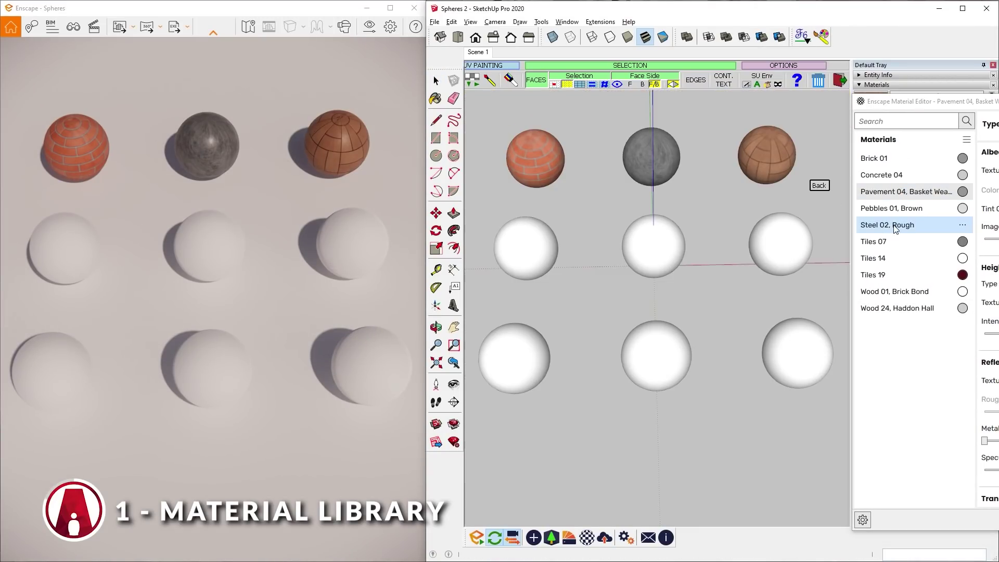
{"action": "left_click", "coordinate": [525, 248]}
{"action": "left_click", "coordinate": [874, 241]}
{"action": "left_click", "coordinate": [653, 246]}
{"action": "left_click", "coordinate": [872, 258]}
{"action": "left_click", "coordinate": [781, 244]}
- Paint the bottom row with Tiles 19, Wood 01, Brick Bond and Wood 24, Haddon Hall
{"action": "left_click", "coordinate": [872, 274]}
{"action": "left_click", "coordinate": [514, 359]}
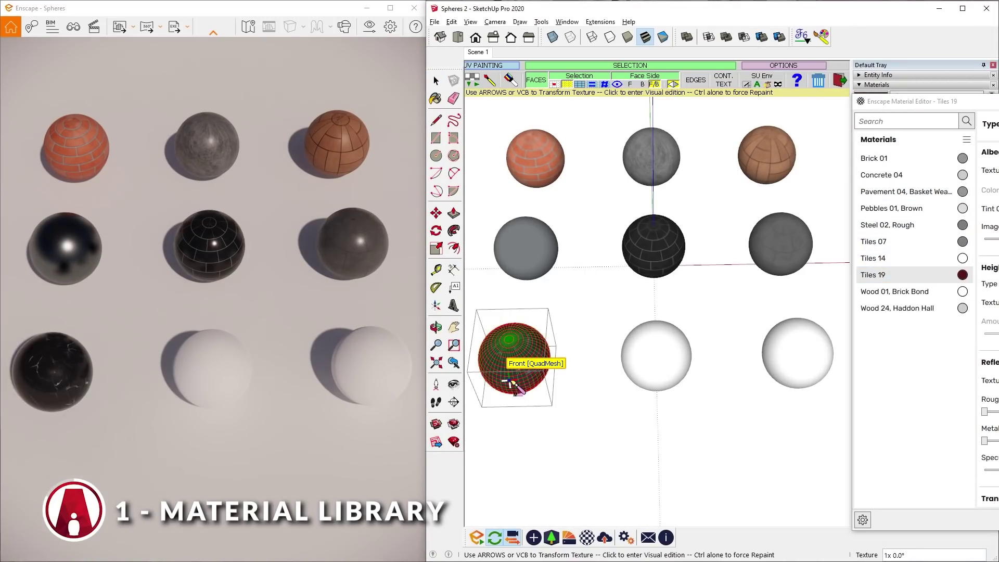
{"action": "left_click", "coordinate": [895, 291]}
{"action": "left_click", "coordinate": [661, 377]}
{"action": "left_click", "coordinate": [896, 308]}
{"action": "left_click", "coordinate": [809, 343]}
{"action": "key", "text": "space"}
- Cover the ground with Pebbles 01, Brown and make the Material Editor a floating window
{"action": "middle_click_drag", "start_coordinate": [795, 373], "coordinate": [744, 291]}
{"action": "left_click", "coordinate": [898, 208]}
{"action": "left_click", "coordinate": [725, 364]}
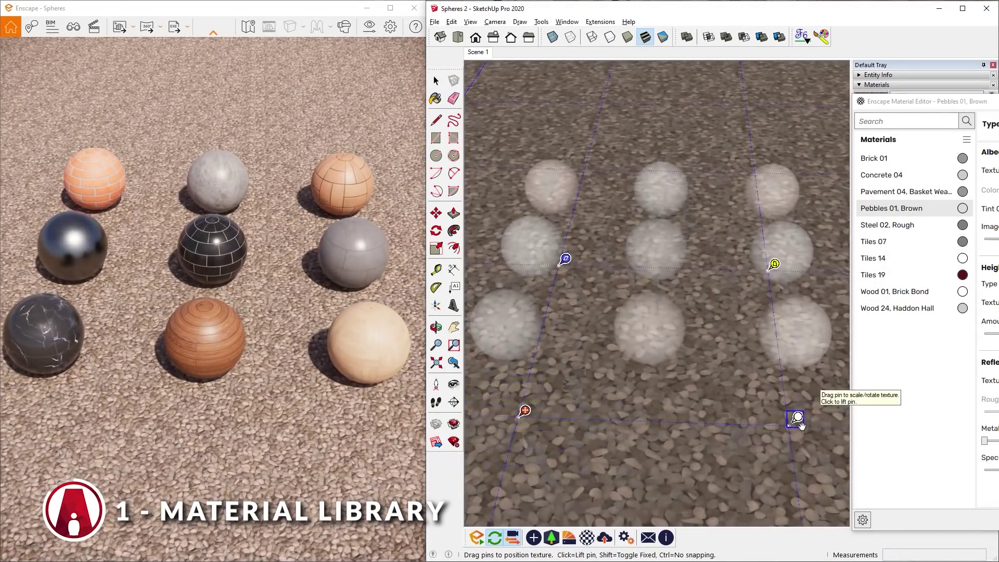
{"action": "mouse_move", "coordinate": [792, 414]}
{"action": "middle_mouse_down"}
{"action": "mouse_move", "coordinate": [721, 397]}
{"action": "mouse_move", "coordinate": [781, 514]}
{"action": "middle_mouse_up"}
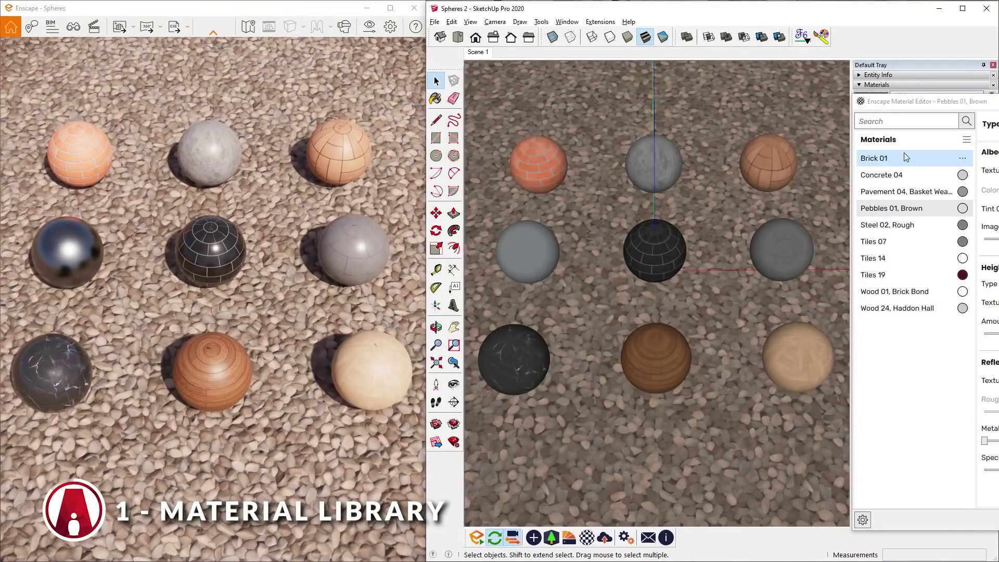
{"action": "left_click_drag", "start_coordinate": [937, 101], "coordinate": [562, 96]}
- Switch to Steel 02, Rough and tint it red, then blue
{"action": "left_click", "coordinate": [509, 216]}
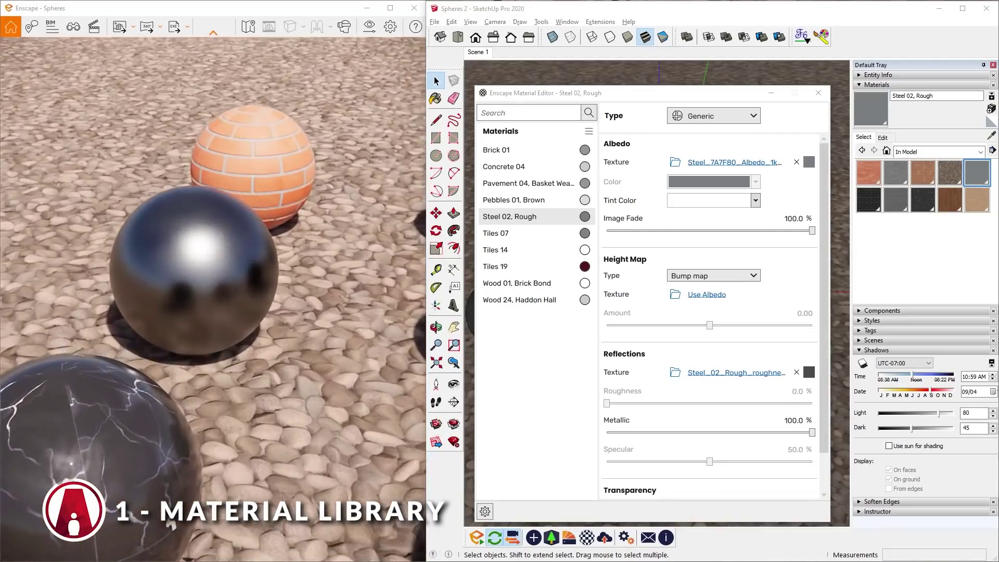
{"action": "left_click", "coordinate": [755, 200]}
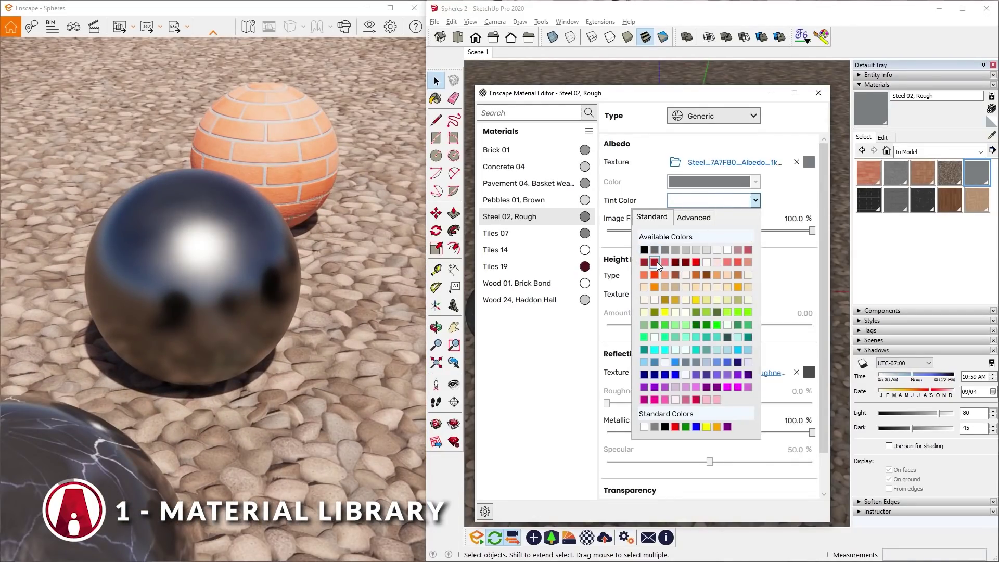
{"action": "left_click", "coordinate": [655, 261]}
{"action": "left_click", "coordinate": [755, 200]}
{"action": "left_click", "coordinate": [717, 361]}
- Darken the steel roughness map to 0%, lower pebble displacement height, and reduce Wood 01 relief
{"action": "left_click", "coordinate": [737, 372]}
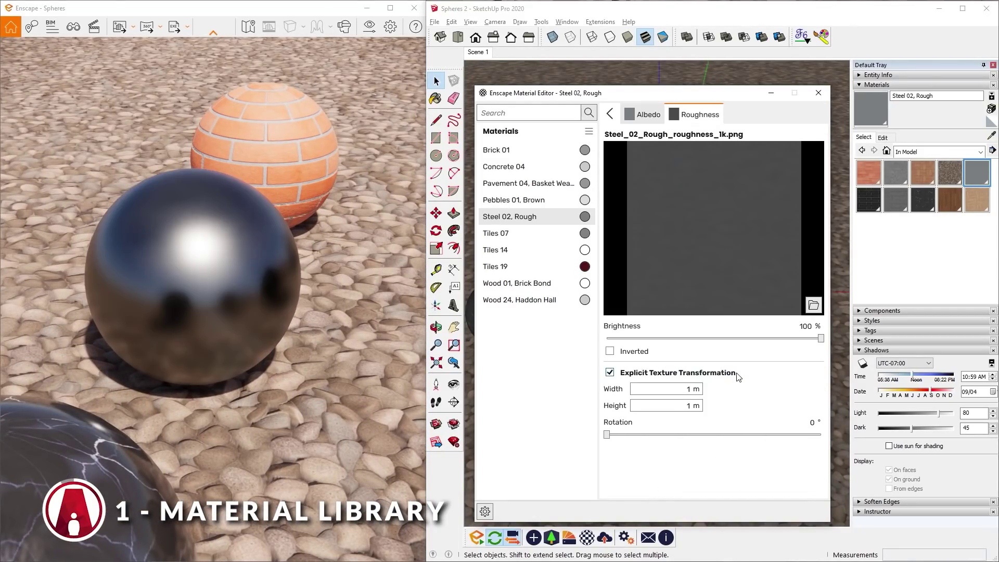
{"action": "left_click_drag", "start_coordinate": [821, 338], "coordinate": [607, 339]}
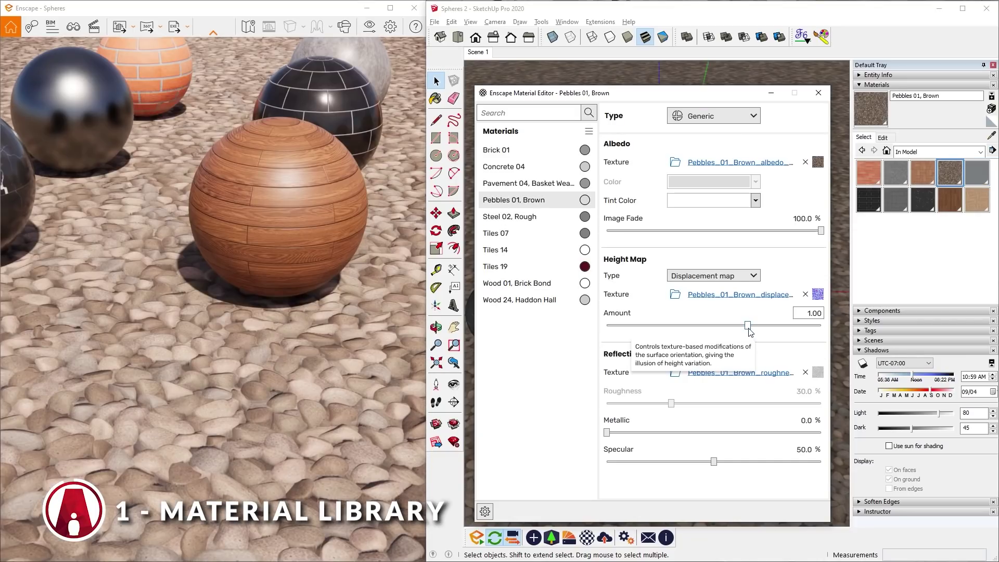
{"action": "left_click_drag", "start_coordinate": [747, 325], "coordinate": [691, 326]}
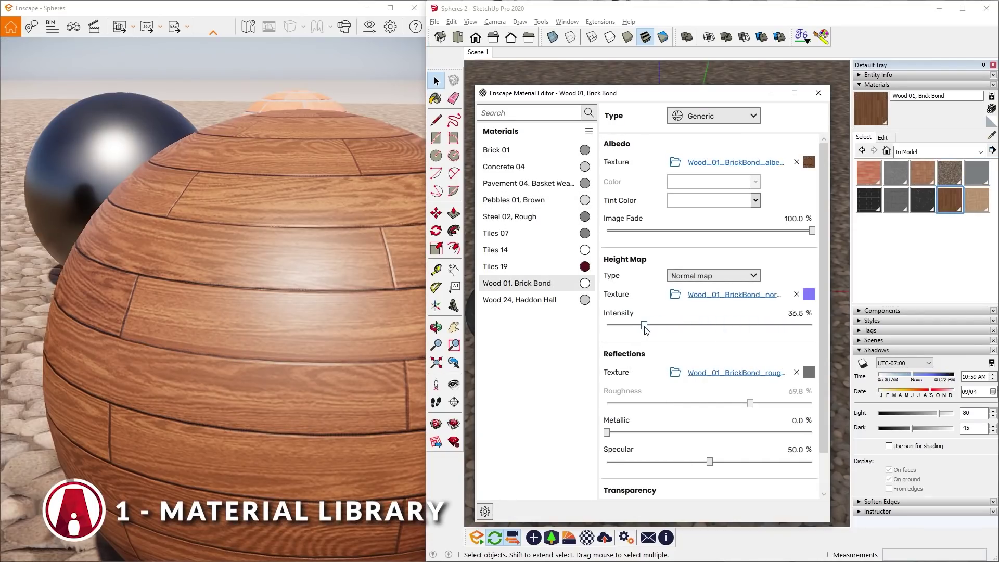
{"action": "left_click_drag", "start_coordinate": [646, 330], "coordinate": [590, 337]}
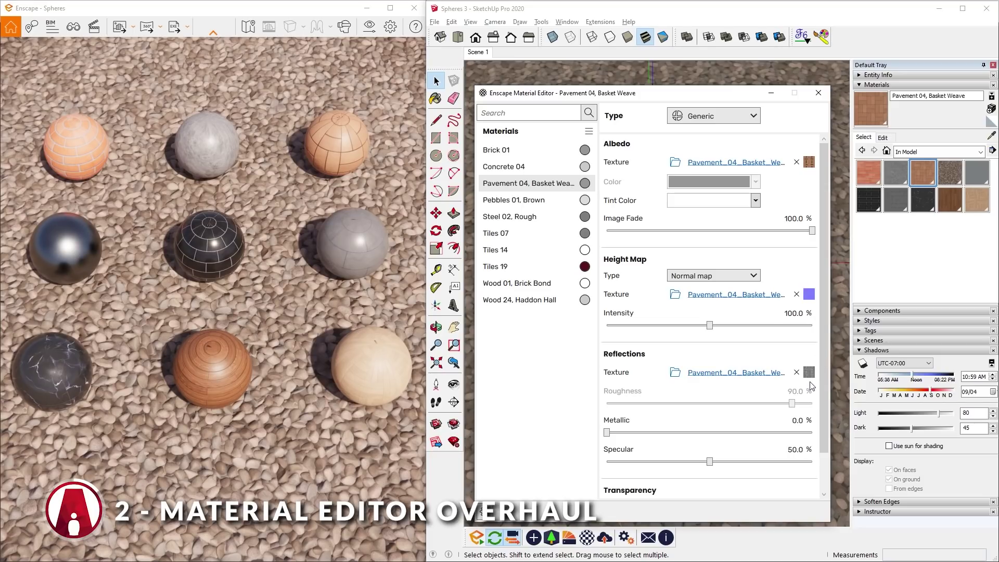
{"action": "mouse_move", "coordinate": [809, 374]}
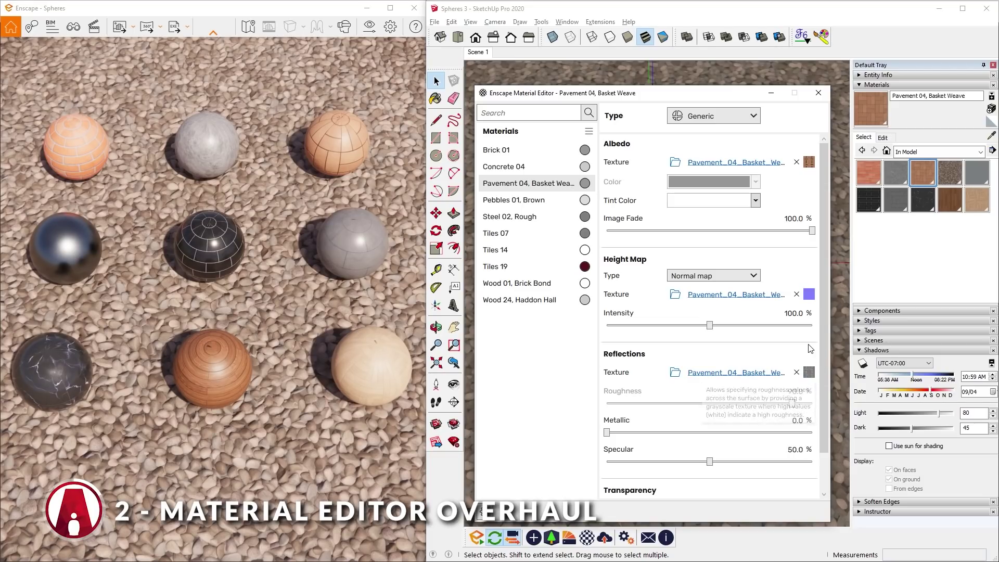
{"action": "mouse_move", "coordinate": [809, 295]}
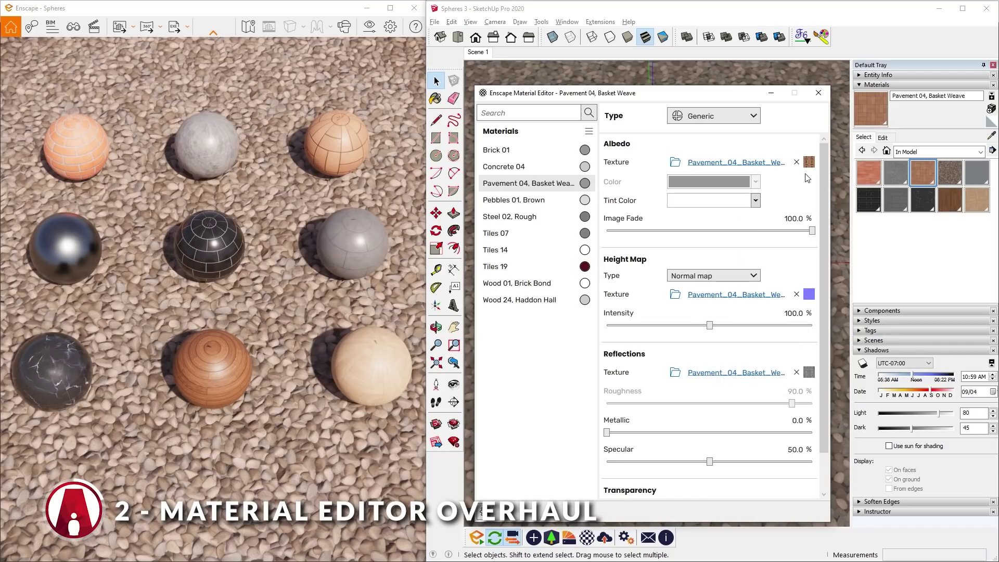
- Open Pavement 04, Basket Weave's albedo texture details, then view its normal and roughness maps
{"action": "mouse_move", "coordinate": [810, 164]}
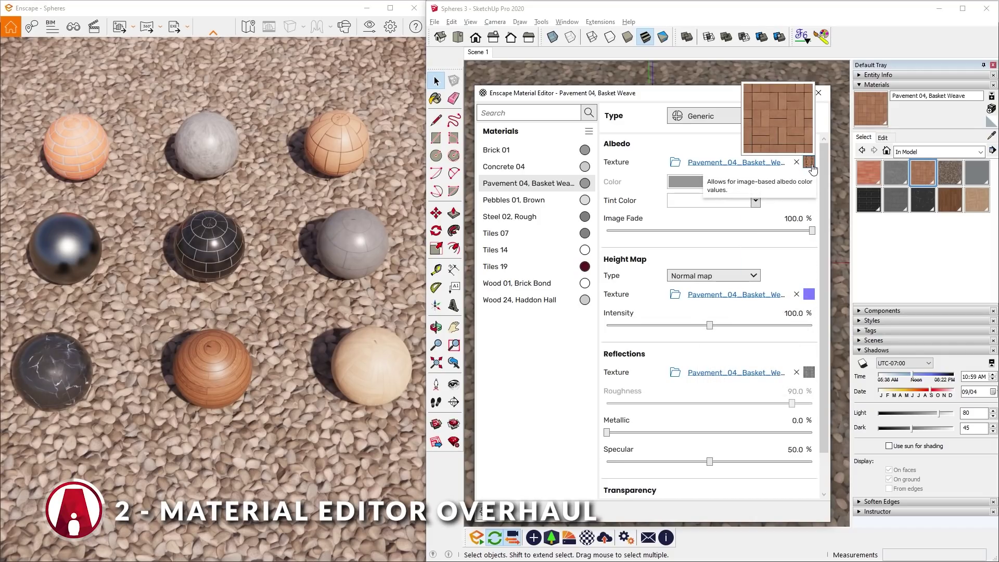
{"action": "left_click", "coordinate": [809, 164]}
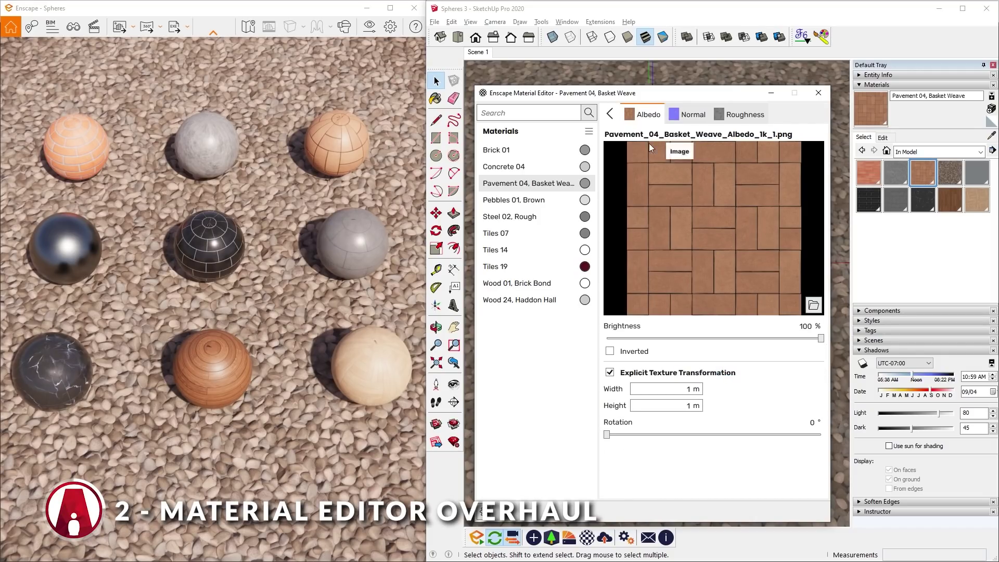
{"action": "left_click", "coordinate": [688, 115]}
{"action": "left_click", "coordinate": [745, 116]}
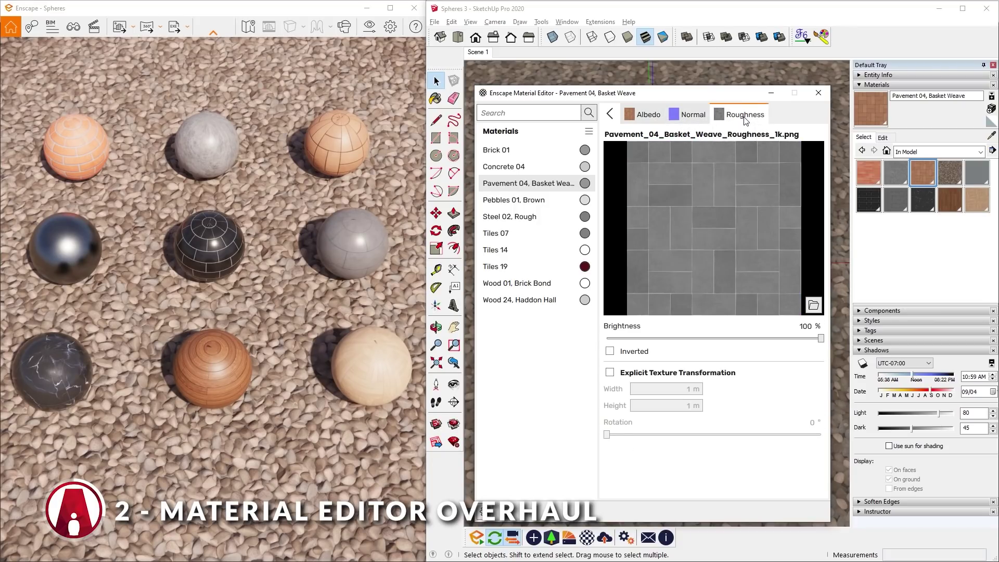
- Make Steel 02, Rough self-illuminated at 44 cd/m² with the sun moved to evening
{"action": "left_click", "coordinate": [611, 116]}
{"action": "left_click", "coordinate": [516, 204]}
{"action": "left_click", "coordinate": [520, 217]}
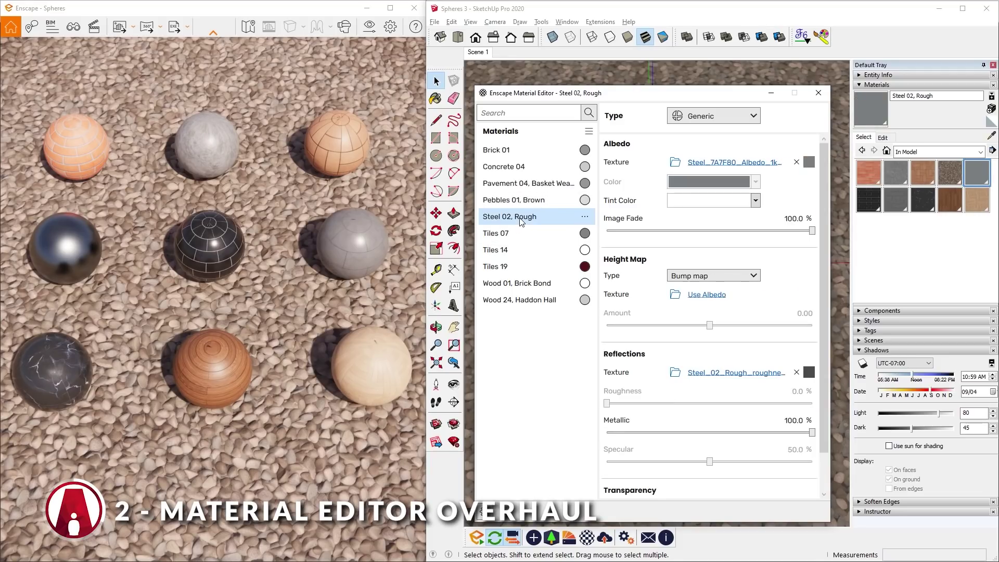
{"action": "left_click", "coordinate": [713, 116]}
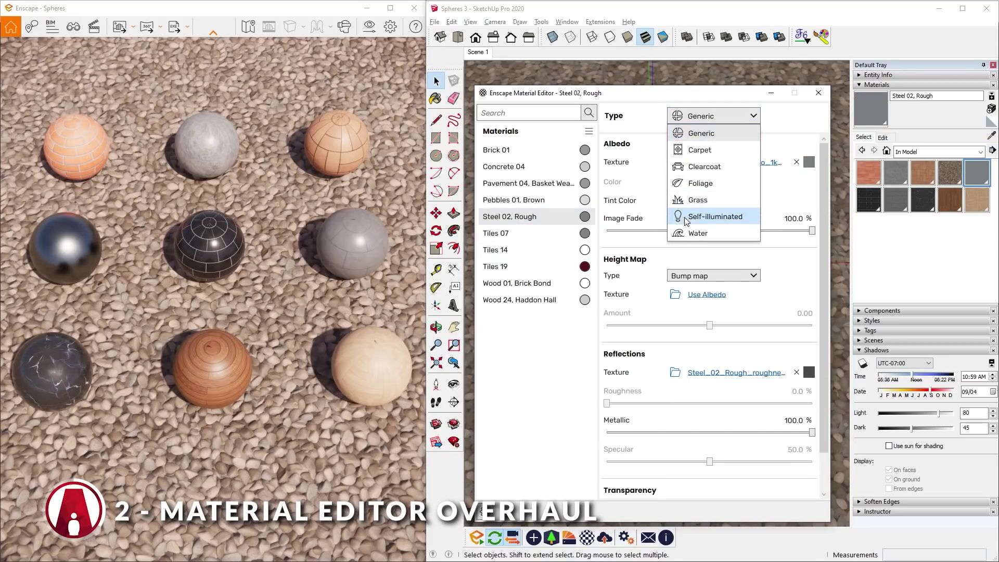
{"action": "left_click", "coordinate": [728, 217]}
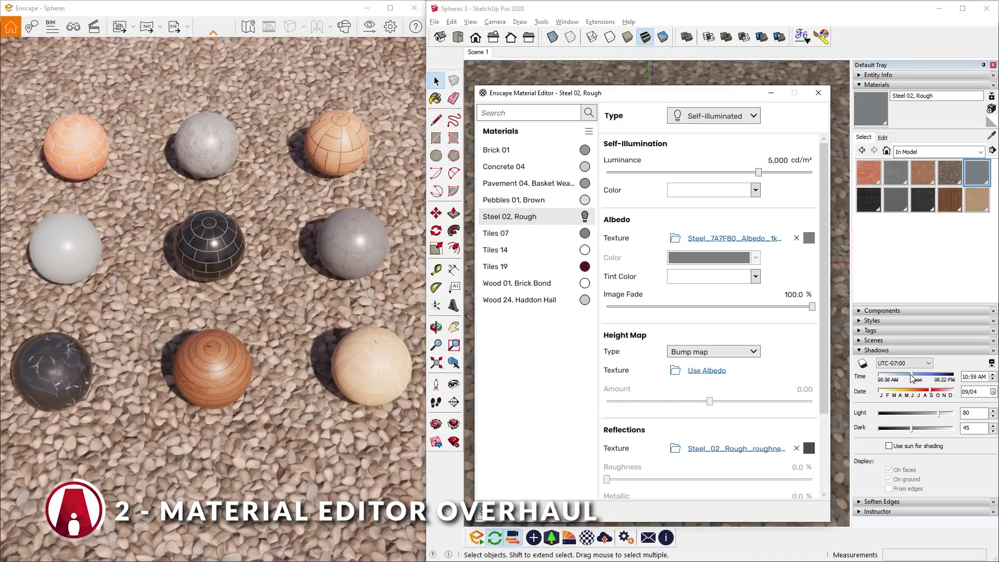
{"action": "left_click_drag", "start_coordinate": [911, 378], "coordinate": [957, 378]}
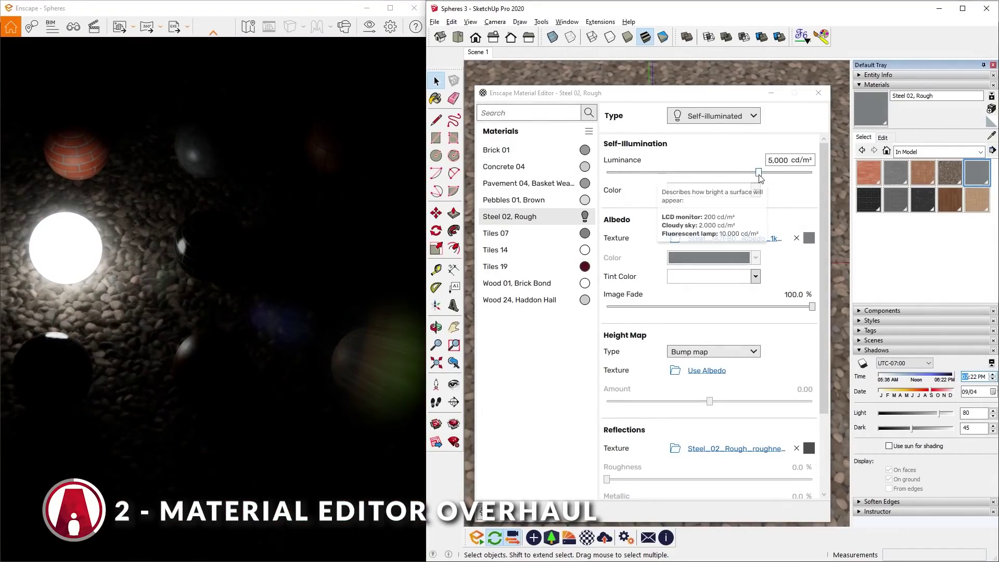
{"action": "left_click_drag", "start_coordinate": [758, 172], "coordinate": [718, 173]}
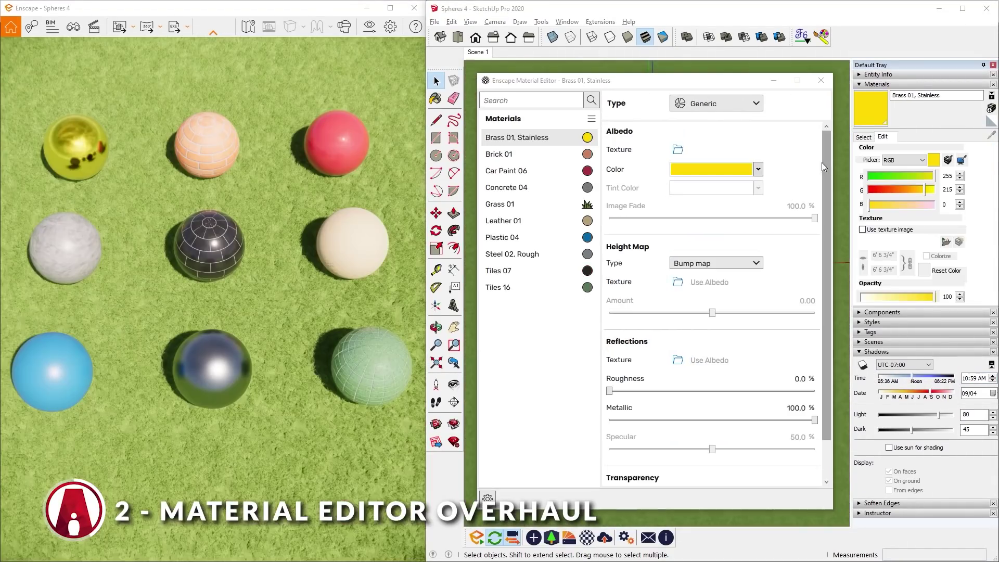
- Switch Brass 01, Stainless through Carpet, Clearcoat, Foliage, Grass, Self-illuminated and Water types
{"action": "left_click", "coordinate": [717, 103]}
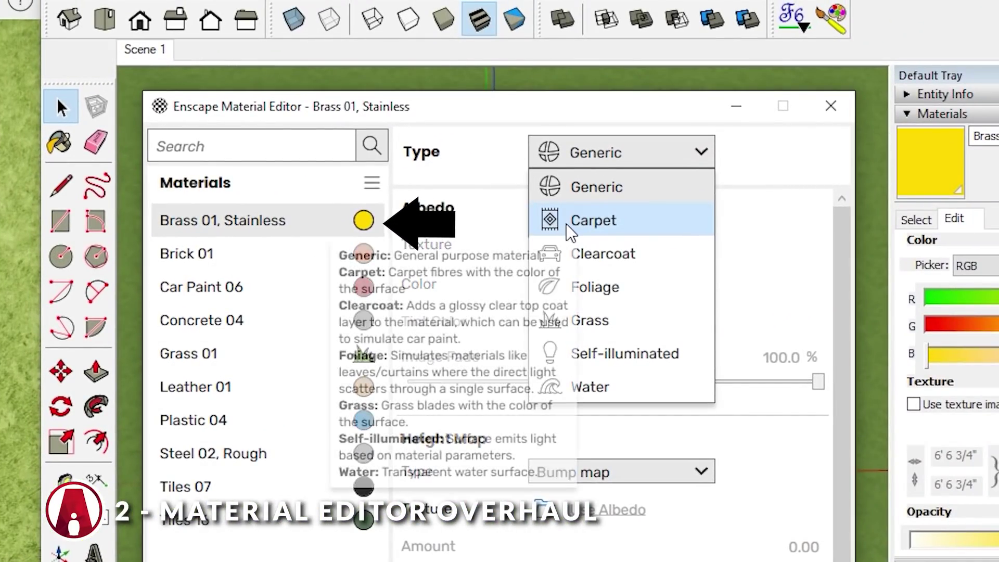
{"action": "left_click", "coordinate": [570, 229]}
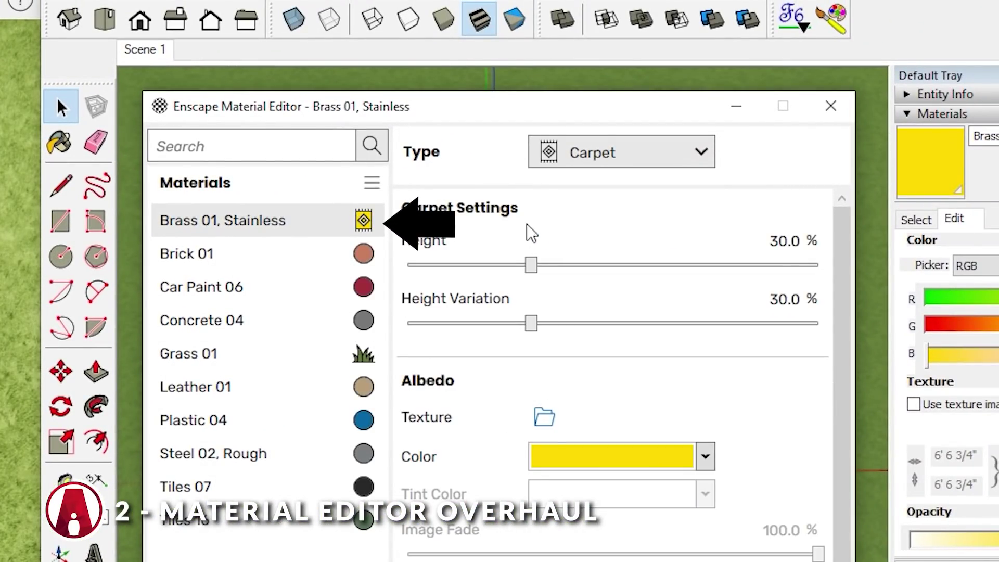
{"action": "left_click", "coordinate": [622, 152]}
{"action": "left_click", "coordinate": [584, 253]}
{"action": "left_click", "coordinate": [622, 151]}
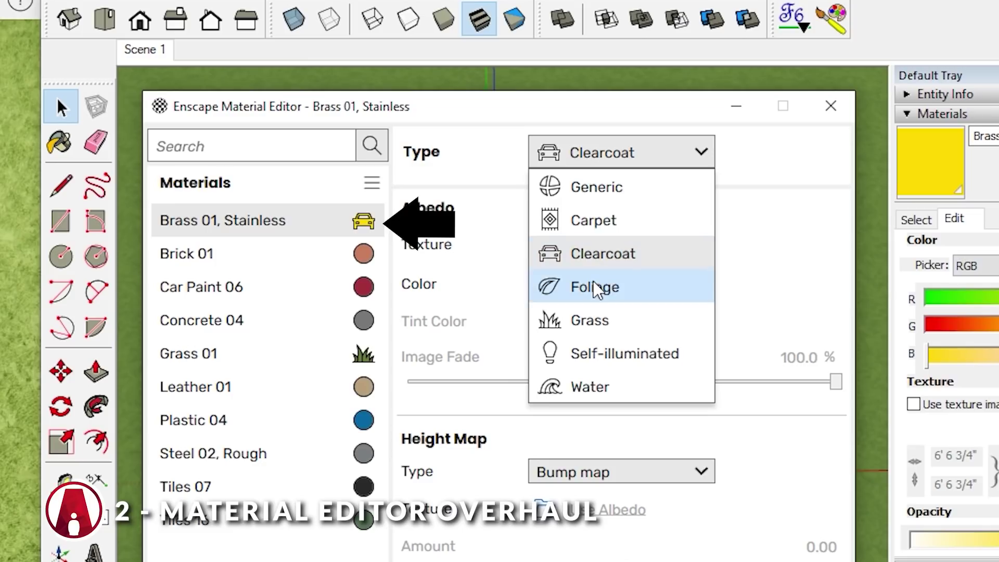
{"action": "left_click", "coordinate": [575, 285]}
{"action": "left_click", "coordinate": [622, 152]}
{"action": "left_click", "coordinate": [593, 319]}
{"action": "left_click", "coordinate": [621, 152]}
{"action": "left_click", "coordinate": [602, 354]}
{"action": "left_click", "coordinate": [622, 152]}
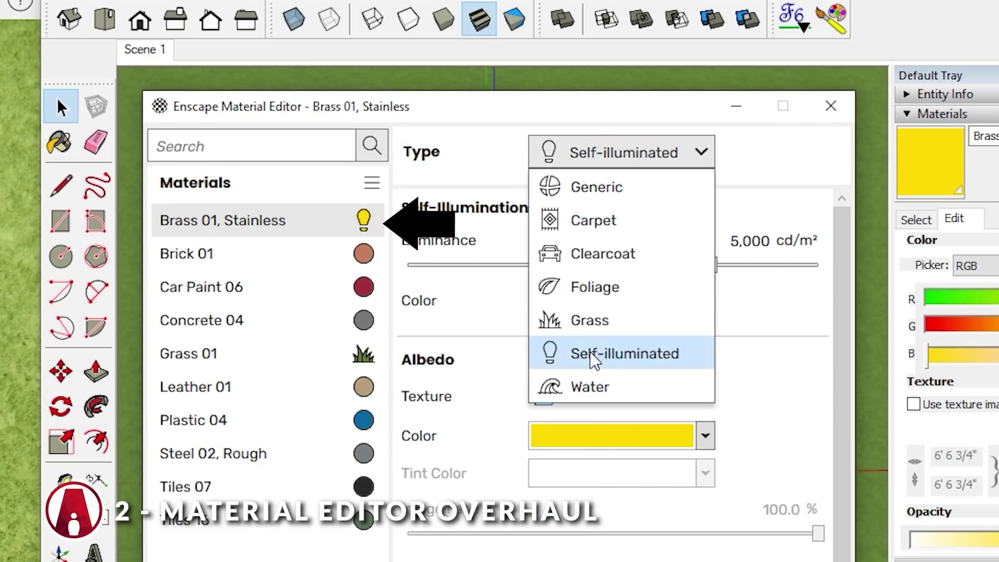
{"action": "left_click", "coordinate": [589, 387]}
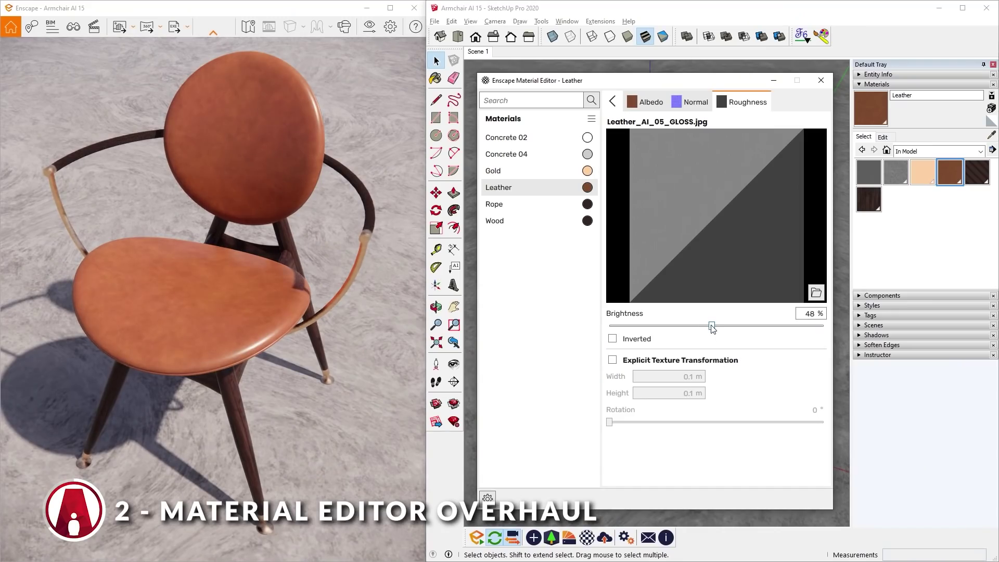
- Brighten the leather roughness map to 63%, then export Leather, Wood and Gold as material packages
{"action": "left_click", "coordinate": [744, 326]}
{"action": "left_click", "coordinate": [612, 101]}
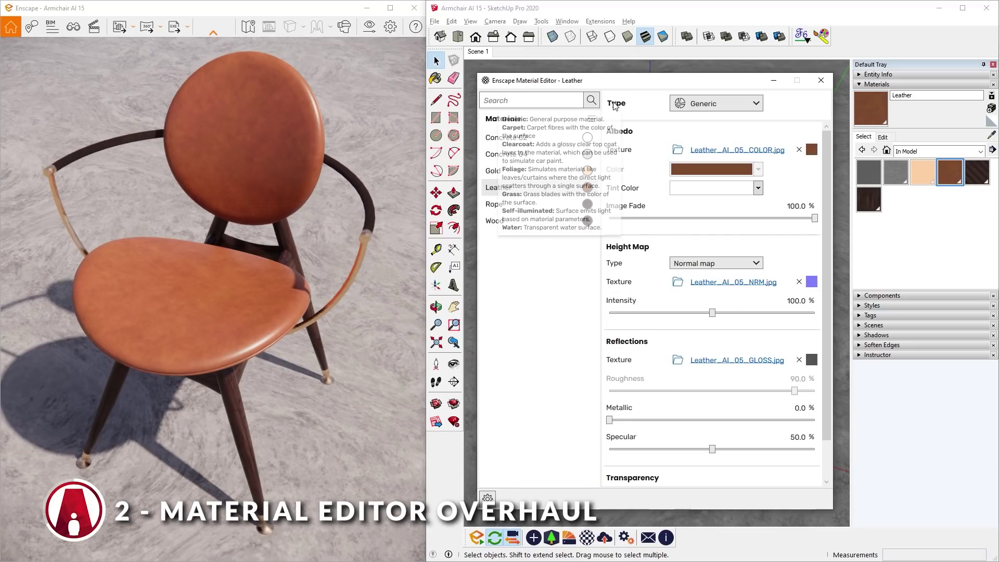
{"action": "left_click", "coordinate": [587, 188]}
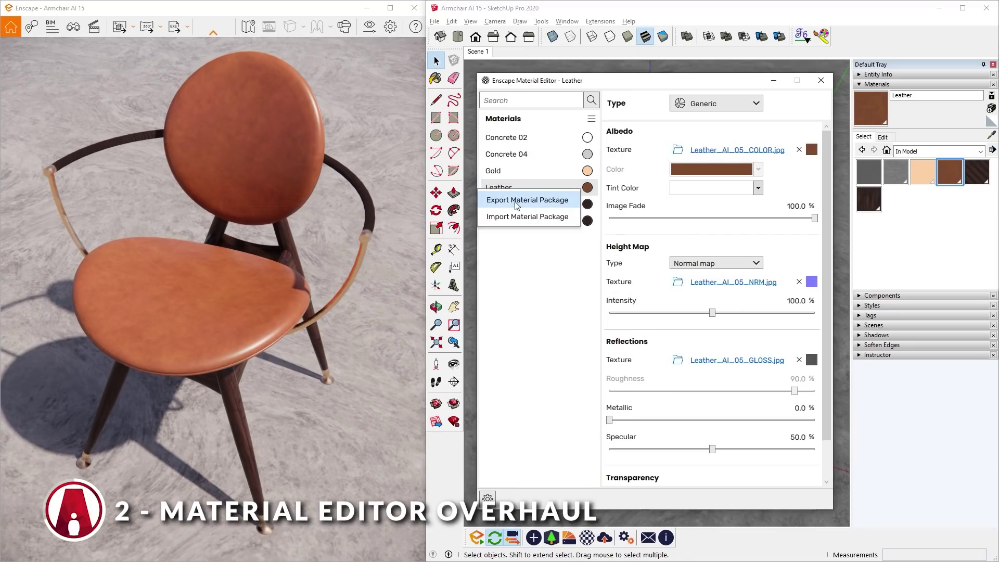
{"action": "left_click", "coordinate": [553, 201]}
{"action": "left_click", "coordinate": [888, 350]}
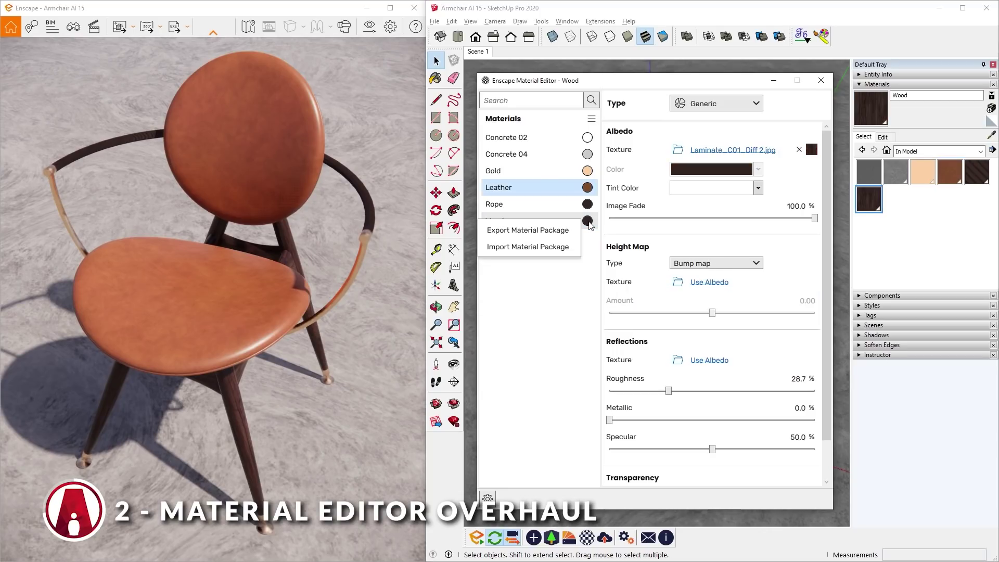
{"action": "left_click", "coordinate": [531, 415]}
{"action": "left_click", "coordinate": [888, 350]}
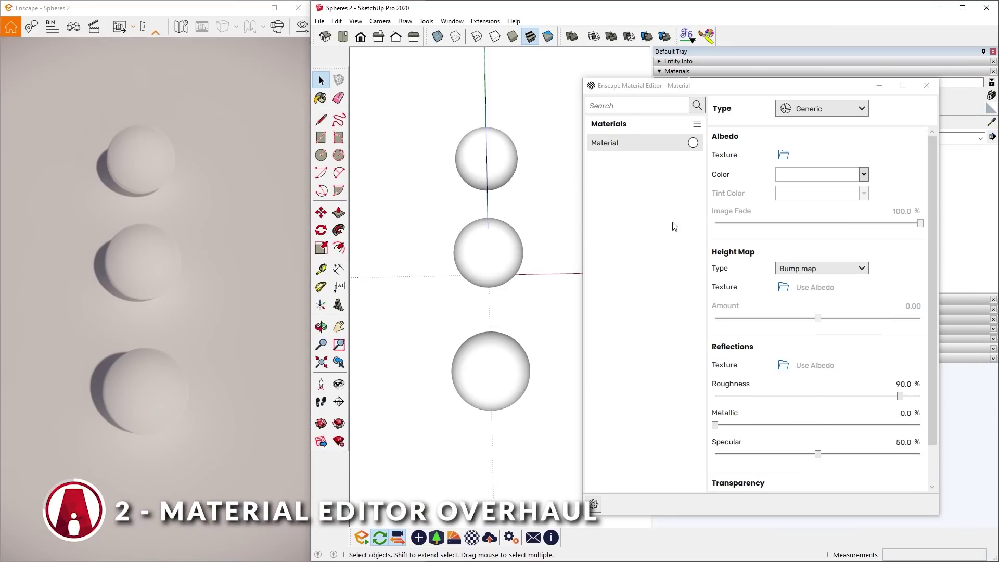
{"action": "left_click", "coordinate": [696, 124]}
- Import the Leather.matpkg material package and paint the middle sphere with leather
{"action": "left_click", "coordinate": [656, 174]}
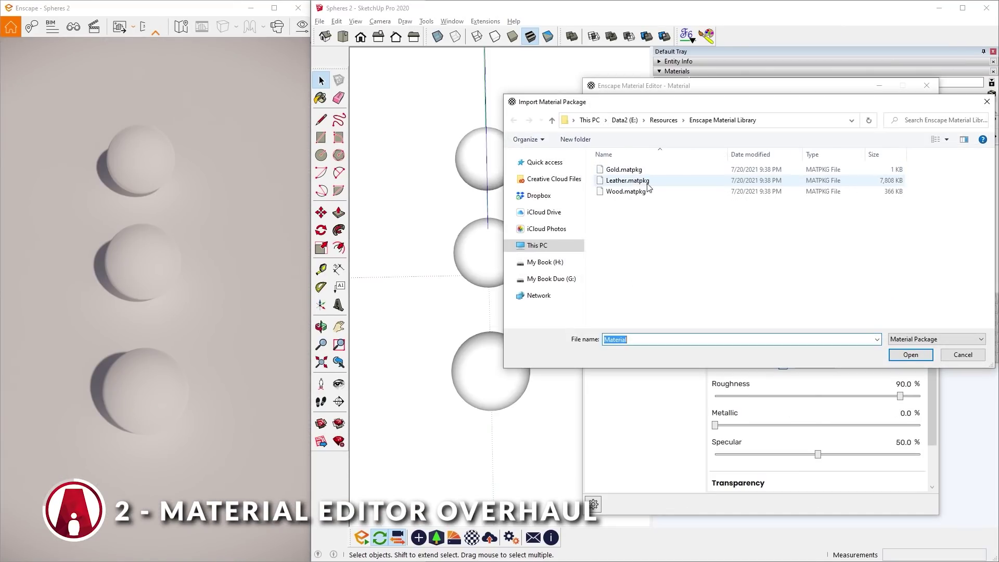
{"action": "double_click", "coordinate": [632, 181]}
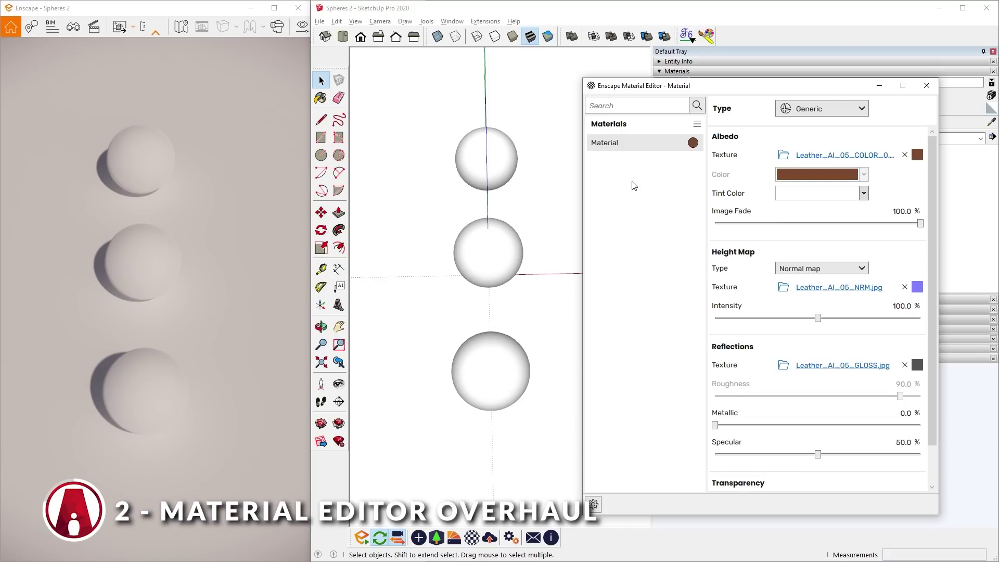
{"action": "left_click", "coordinate": [707, 37]}
{"action": "left_click", "coordinate": [495, 264]}
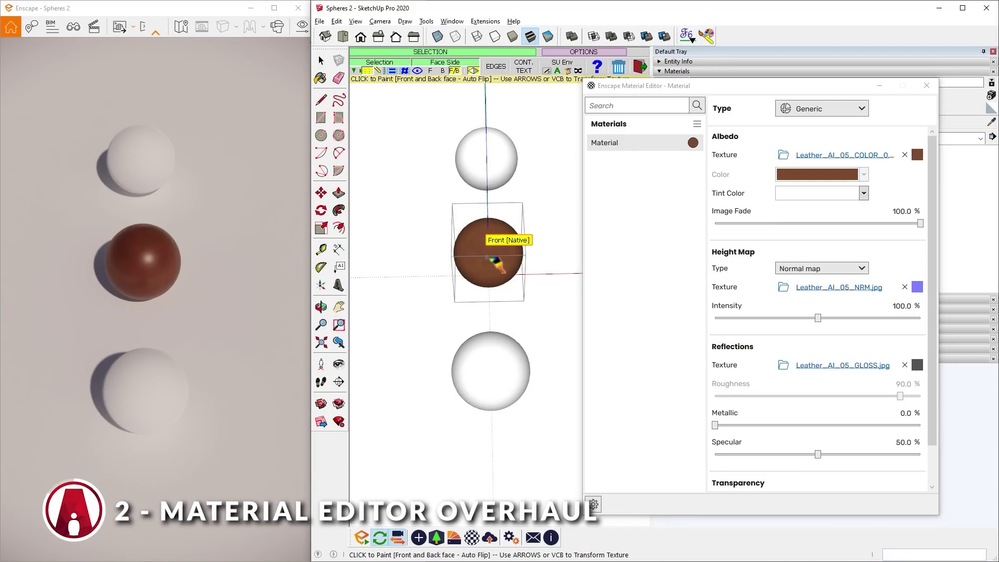
- Batch import Gold.matpkg and Wood.matpkg, paint the bottom sphere Wood, and pick Gold
{"action": "left_click", "coordinate": [697, 125]}
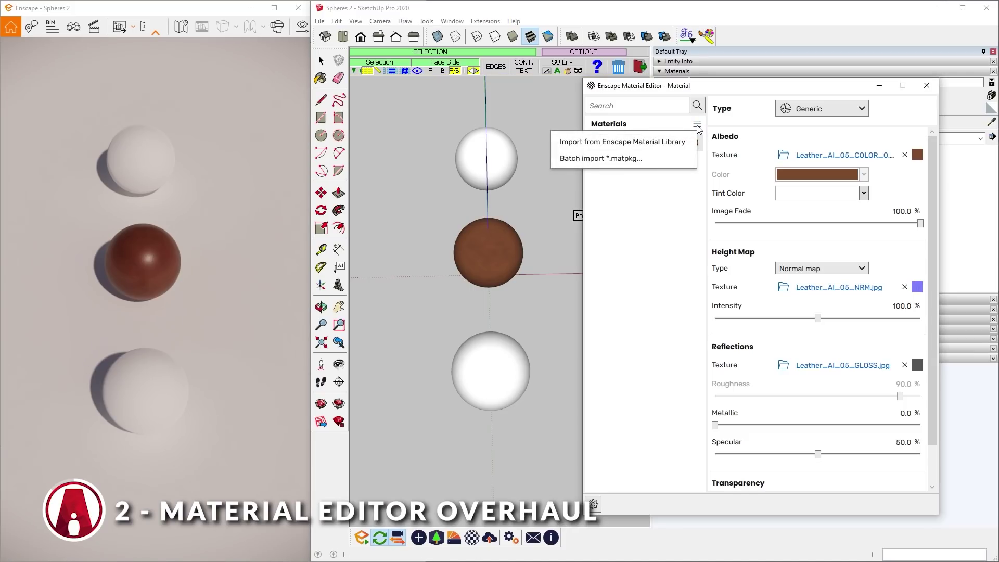
{"action": "left_click", "coordinate": [600, 158]}
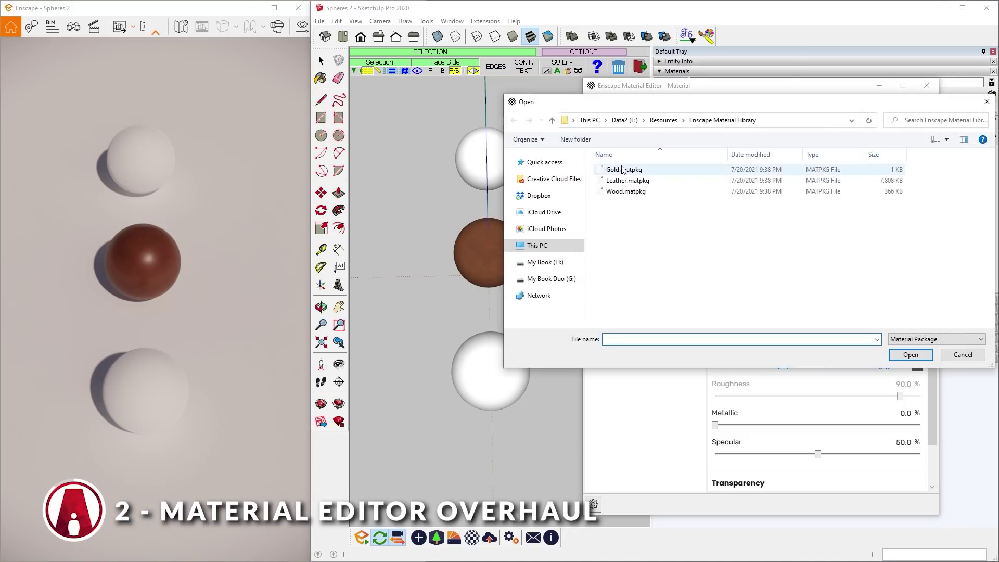
{"action": "left_click", "coordinate": [623, 170]}
{"action": "left_click", "coordinate": [625, 192], "text": "ctrl"}
{"action": "left_click", "coordinate": [910, 354]}
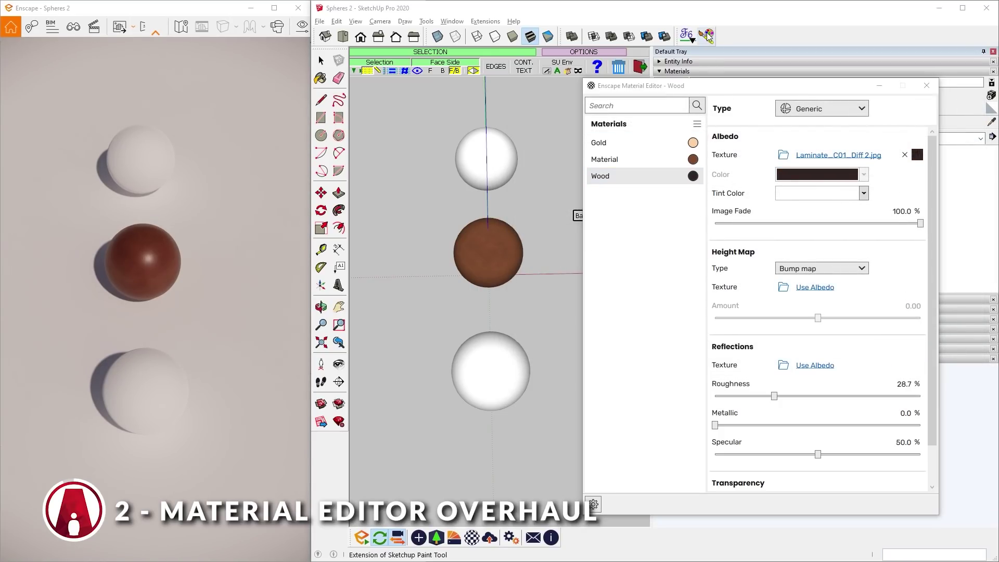
{"action": "left_click", "coordinate": [496, 375]}
{"action": "left_click", "coordinate": [657, 143]}
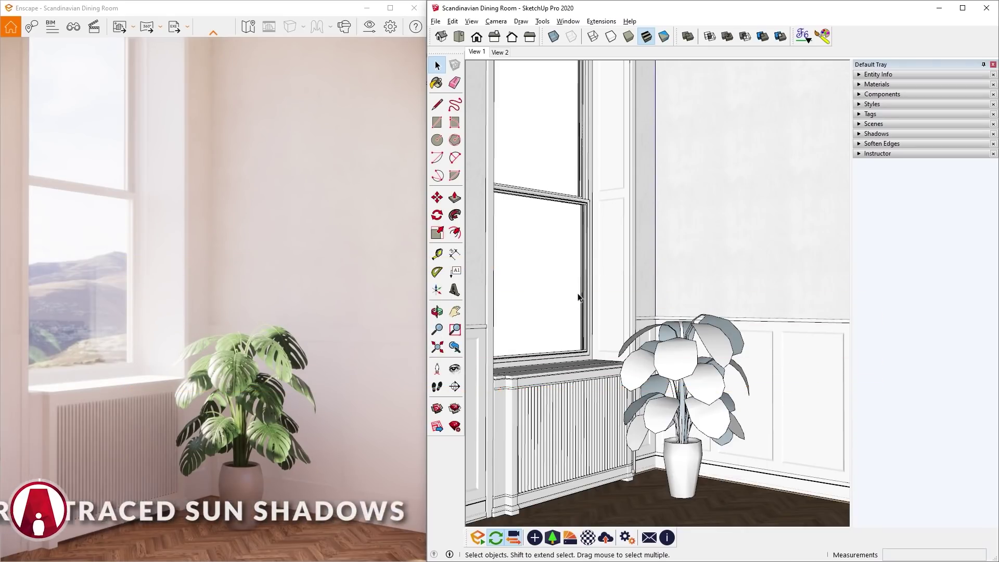
- Switch to the View 2 plant close-up and set Atmosphere Shadow Sharpness to 100%
{"action": "left_click", "coordinate": [501, 54]}
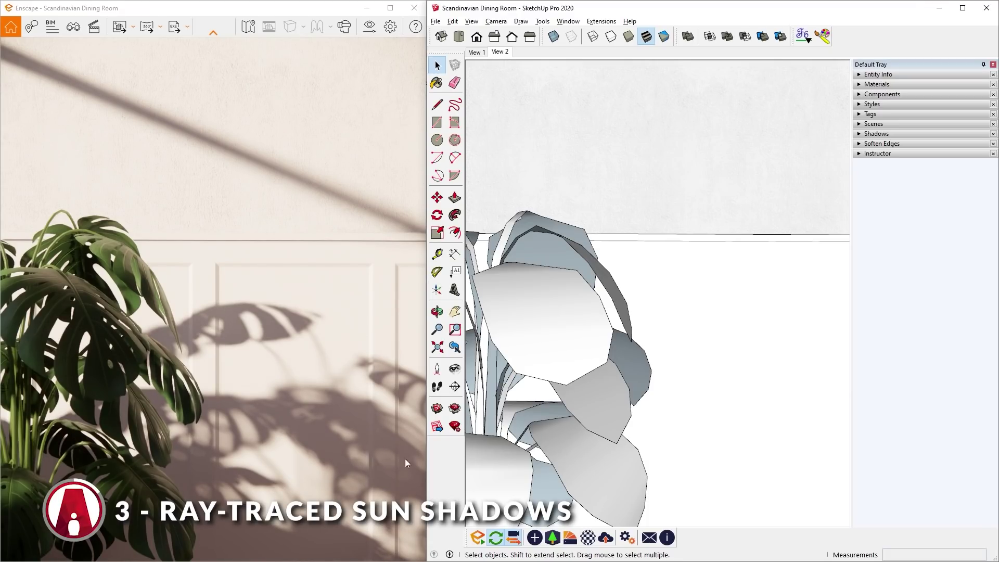
{"action": "left_click", "coordinate": [369, 28]}
{"action": "mouse_move", "coordinate": [254, 83]}
{"action": "left_mouse_down"}
{"action": "mouse_move", "coordinate": [686, 119]}
{"action": "mouse_move", "coordinate": [702, 99]}
{"action": "left_mouse_up"}
{"action": "left_click", "coordinate": [617, 128]}
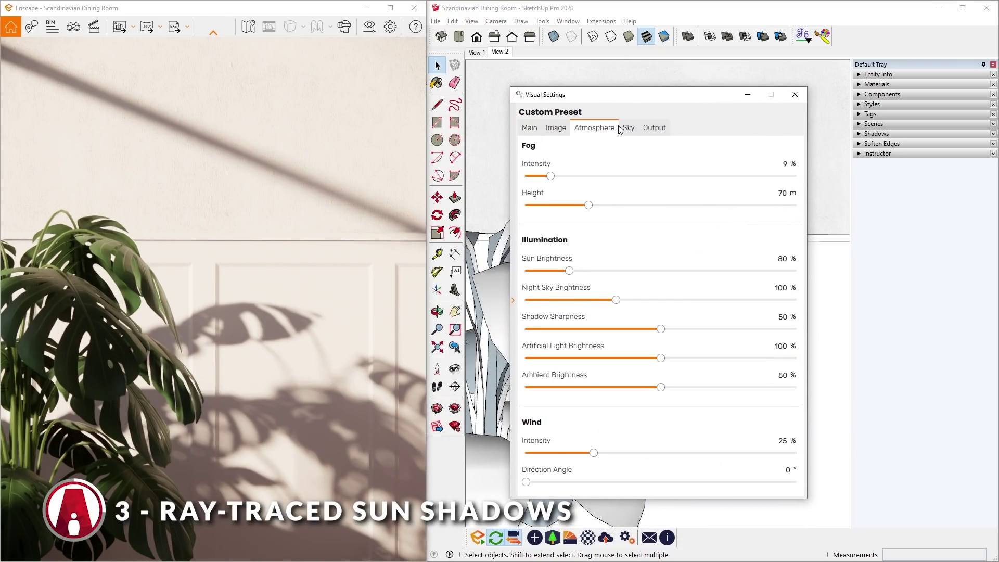
{"action": "left_click_drag", "start_coordinate": [660, 329], "coordinate": [799, 337]}
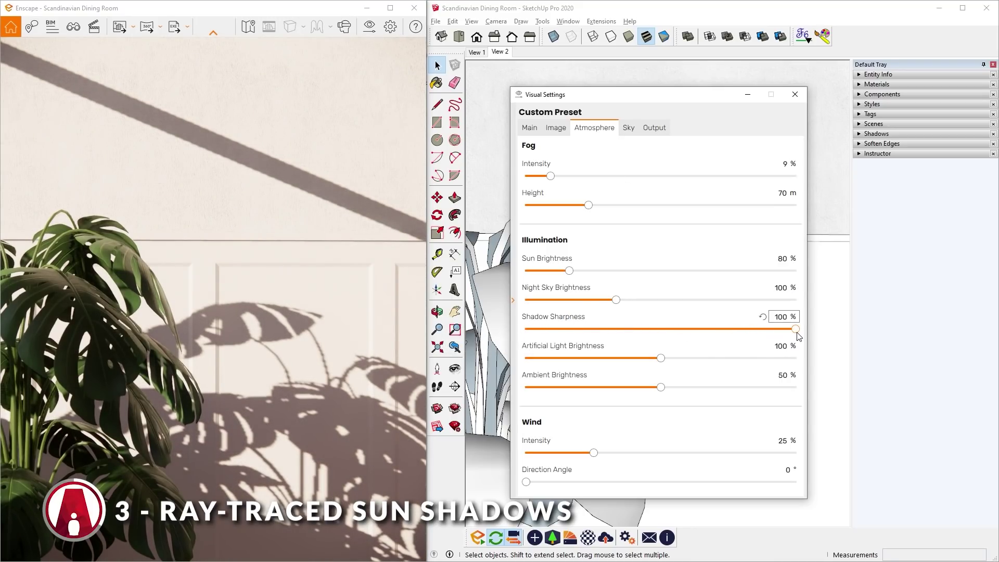
- Close Visual Settings and enable Ray-Traced Sun Shadows in General Settings > Rendering
{"action": "left_click", "coordinate": [795, 95]}
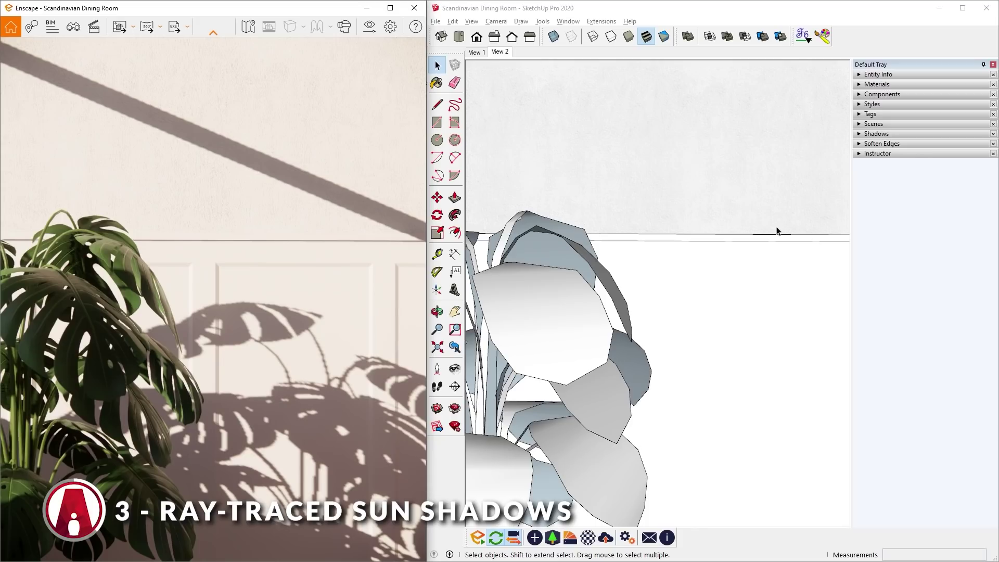
{"action": "left_click", "coordinate": [626, 538]}
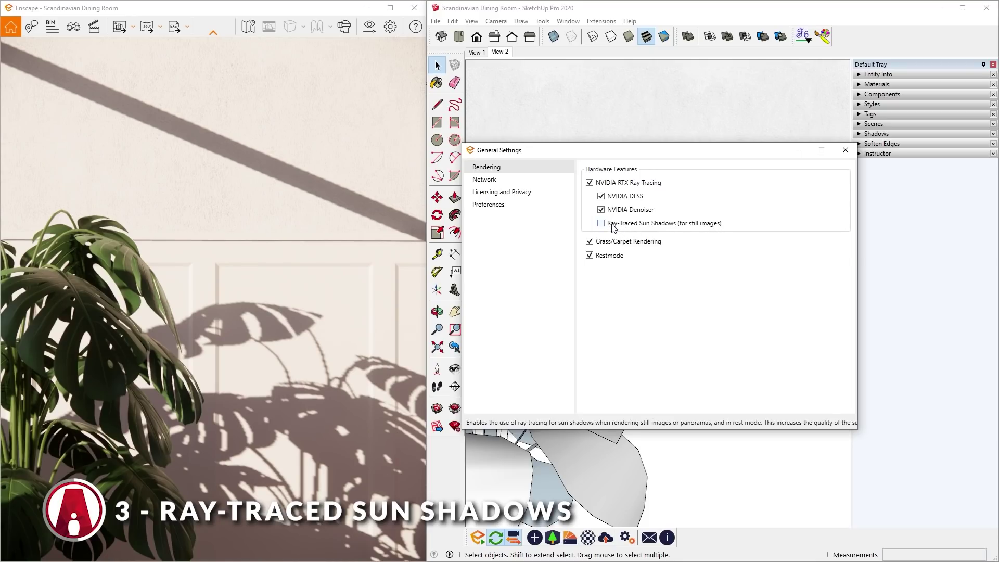
{"action": "left_click", "coordinate": [602, 224]}
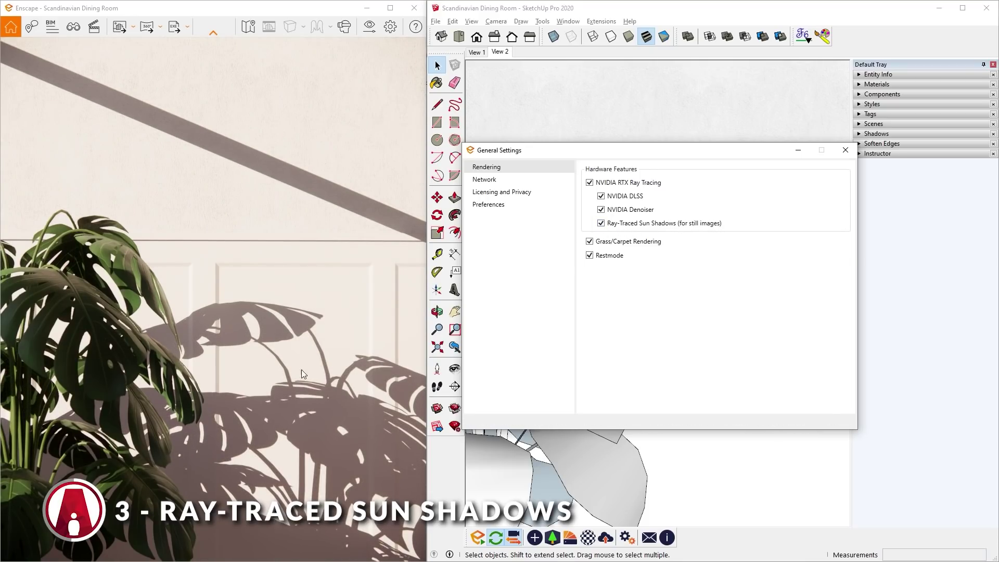
{"action": "mouse_move", "coordinate": [599, 468]}
{"action": "middle_mouse_down"}
{"action": "mouse_move", "coordinate": [608, 437]}
{"action": "mouse_move", "coordinate": [624, 461]}
{"action": "mouse_move", "coordinate": [561, 491]}
{"action": "middle_mouse_up"}
{"action": "scroll", "coordinate": [551, 489], "scroll_direction": "down", "scroll_amount": 5}
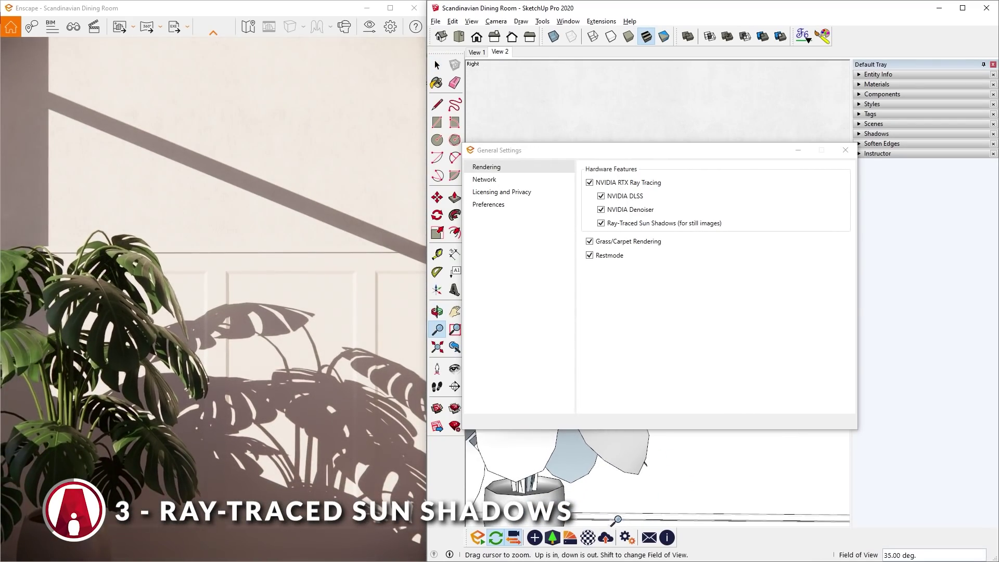
- Toggle Ray-Traced Sun Shadows off and back on to compare the plant's wall shadows
{"action": "left_click", "coordinate": [619, 225]}
{"action": "mouse_move", "coordinate": [643, 469]}
{"action": "middle_mouse_down"}
{"action": "mouse_move", "coordinate": [654, 464]}
{"action": "mouse_move", "coordinate": [598, 494]}
{"action": "mouse_move", "coordinate": [518, 489]}
{"action": "mouse_move", "coordinate": [614, 486]}
{"action": "mouse_move", "coordinate": [647, 469]}
{"action": "middle_mouse_up"}
{"action": "left_click", "coordinate": [625, 225]}
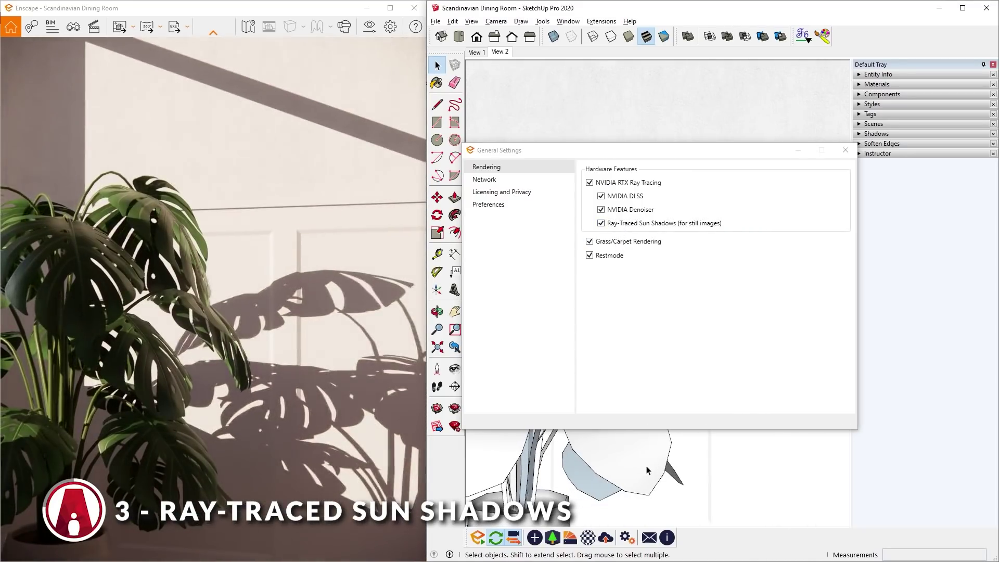
{"action": "key", "text": "z"}
{"action": "key", "text": "F4"}
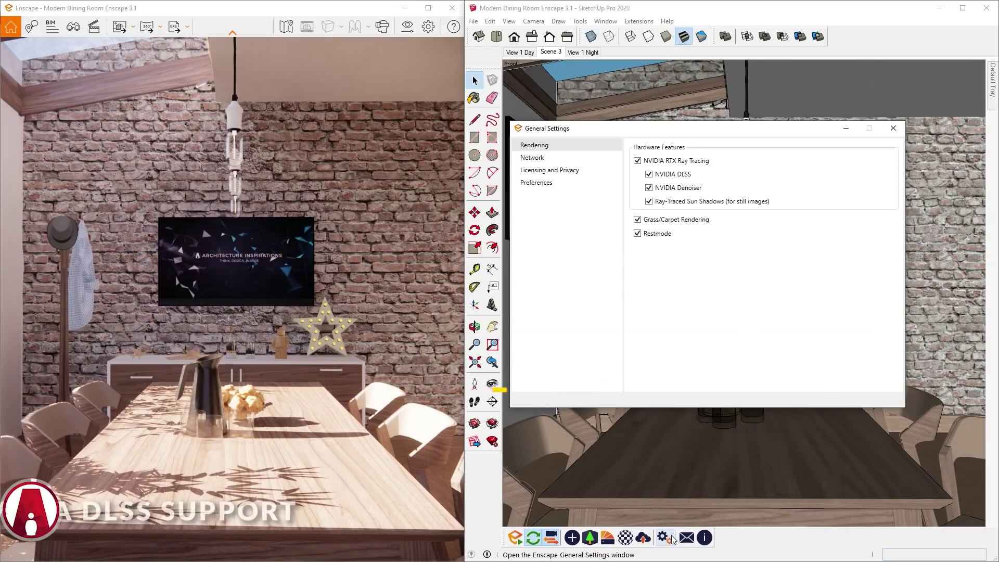
- Test NVIDIA DLSS off then on, close General Settings, and orbit the dining room
{"action": "left_click", "coordinate": [663, 179]}
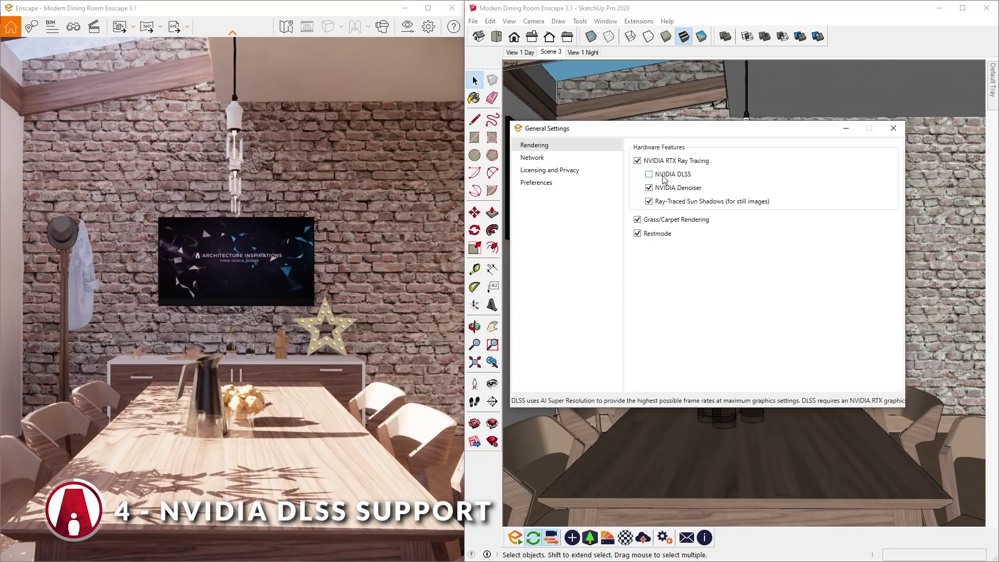
{"action": "left_click", "coordinate": [664, 179]}
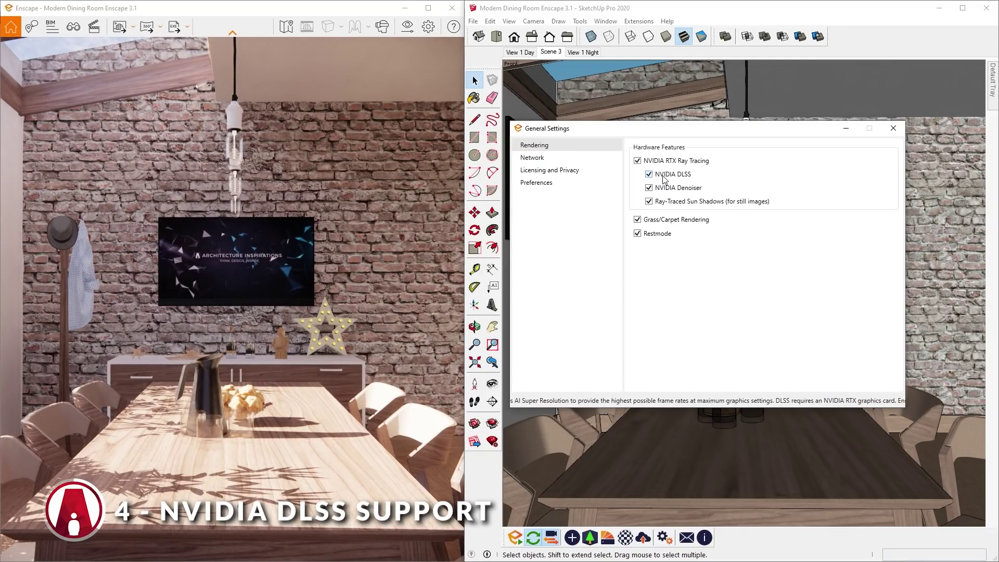
{"action": "left_click", "coordinate": [893, 128]}
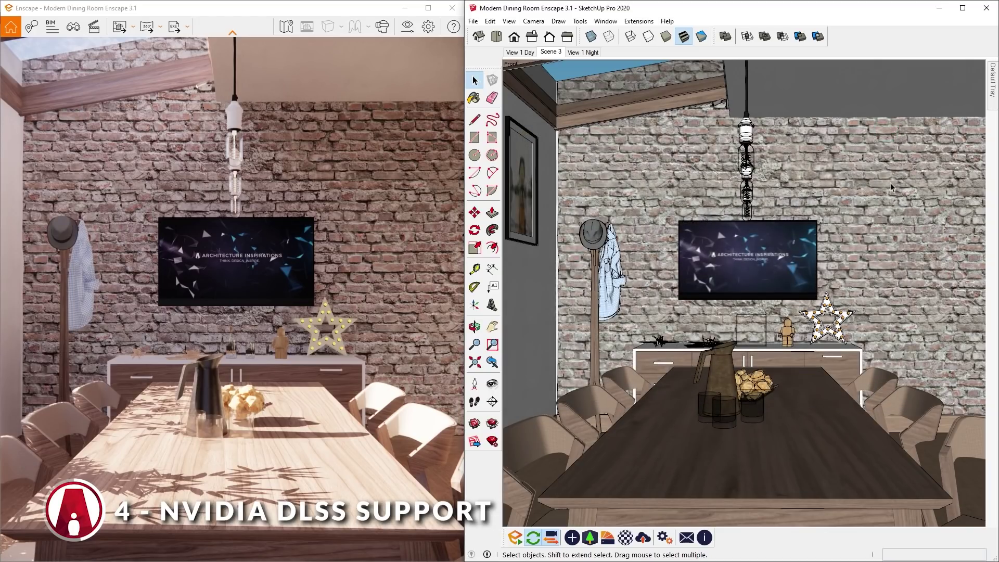
{"action": "mouse_move", "coordinate": [883, 330]}
{"action": "middle_mouse_down"}
{"action": "mouse_move", "coordinate": [815, 326]}
{"action": "mouse_move", "coordinate": [769, 350]}
{"action": "middle_mouse_up"}
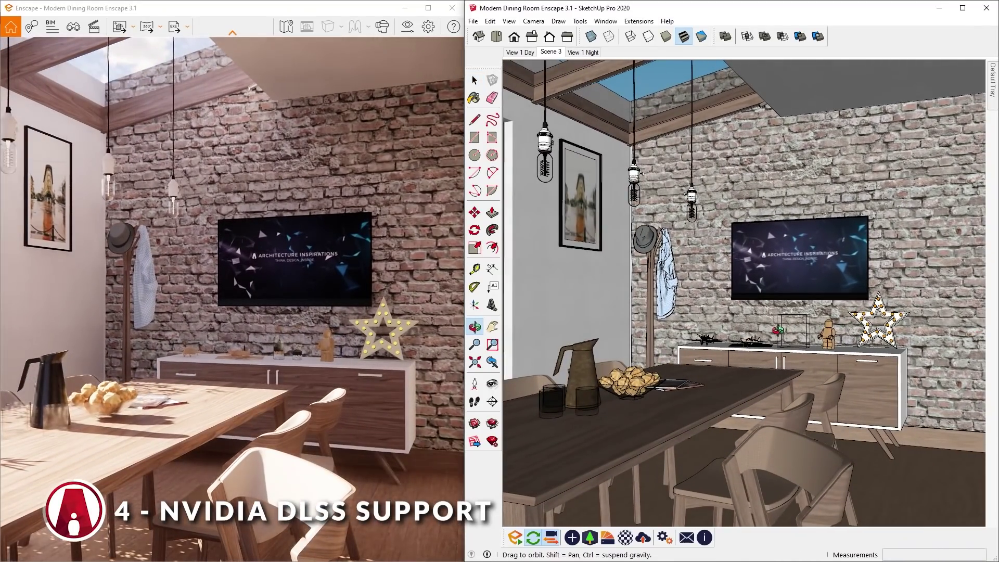
{"action": "left_click", "coordinate": [491, 384]}
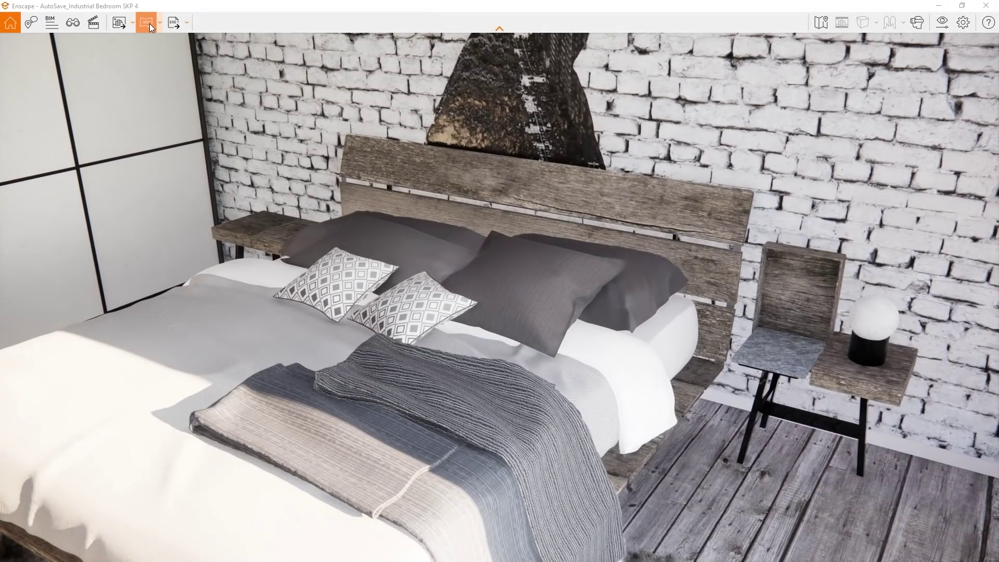
- Render a bedroom panorama, upload both bedroom panoramas via Manage Uploads, and view them online
{"action": "left_click", "coordinate": [148, 24]}
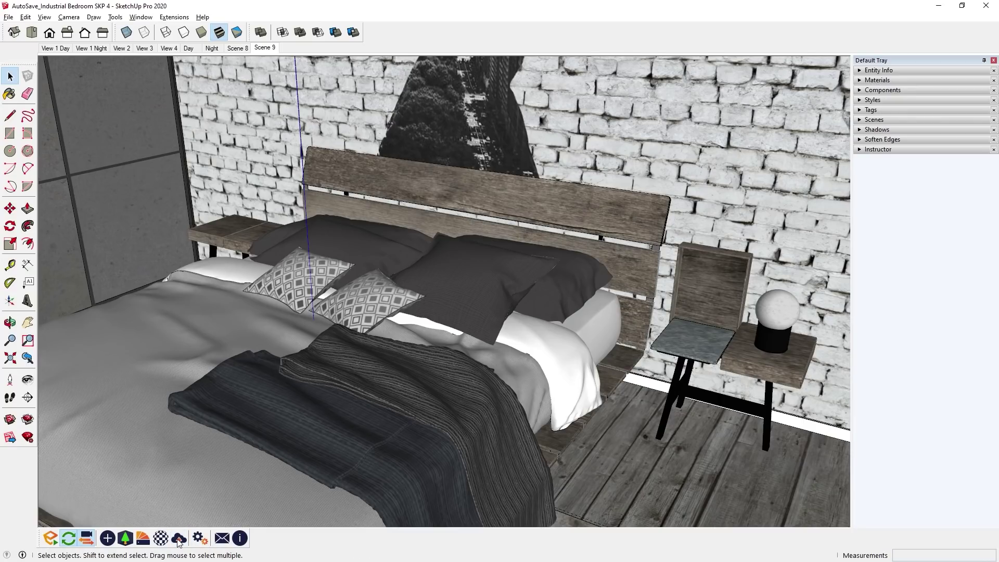
{"action": "left_click", "coordinate": [179, 538]}
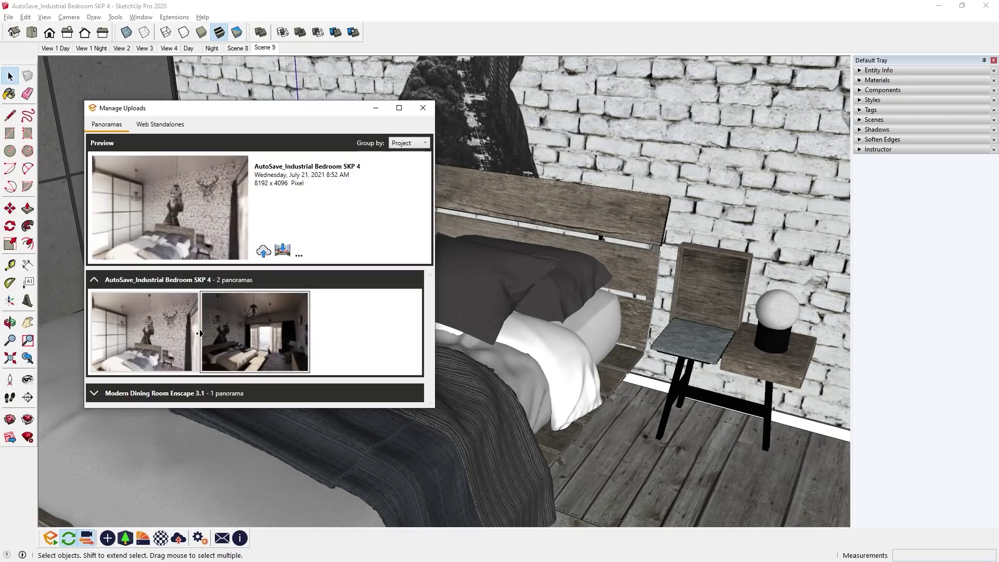
{"action": "left_click", "coordinate": [263, 250]}
{"action": "left_click", "coordinate": [258, 329]}
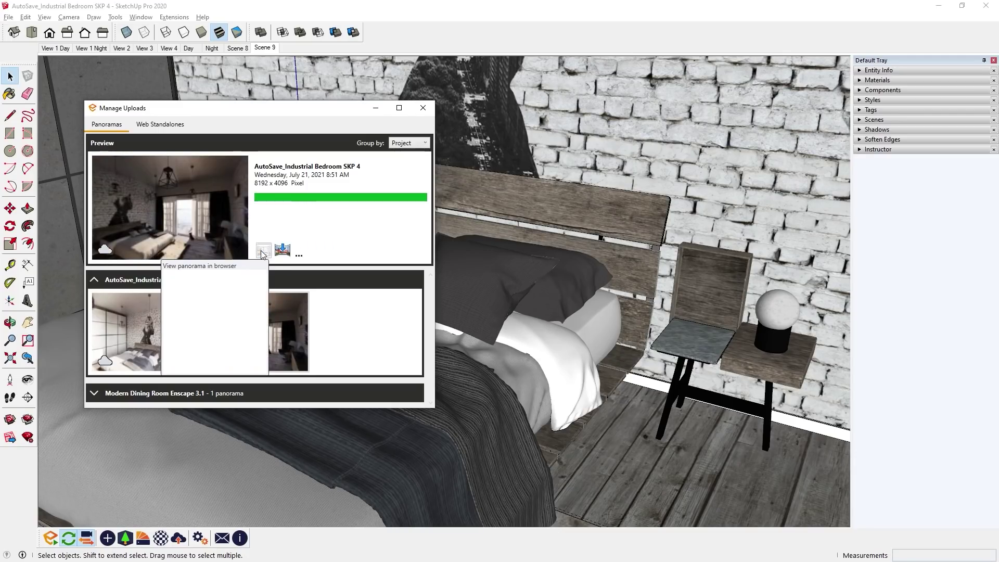
{"action": "left_click", "coordinate": [262, 252]}
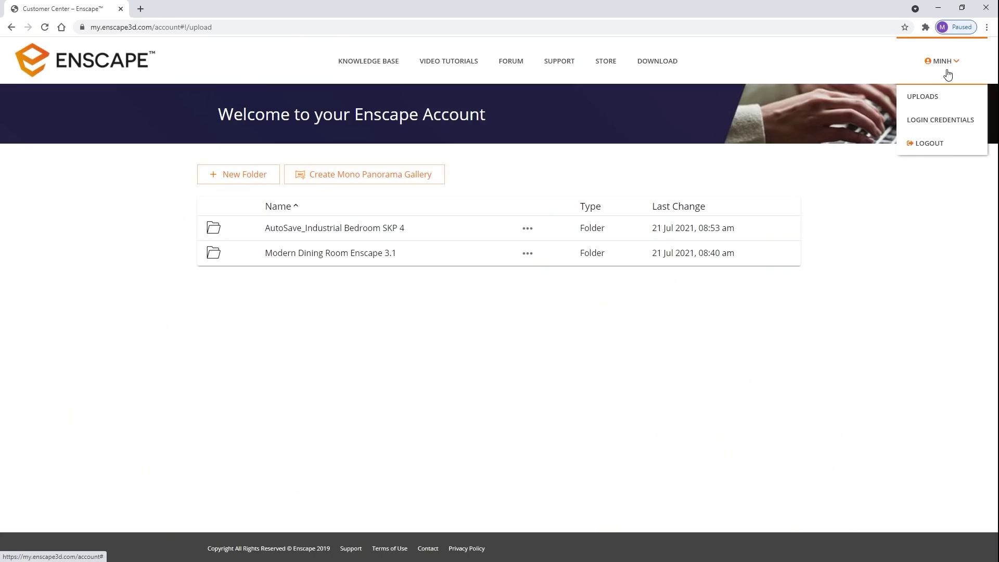
- Create a mono panorama gallery from both AutoSave_Industrial Bedroom SKP 4 panoramas
{"action": "left_click", "coordinate": [300, 28]}
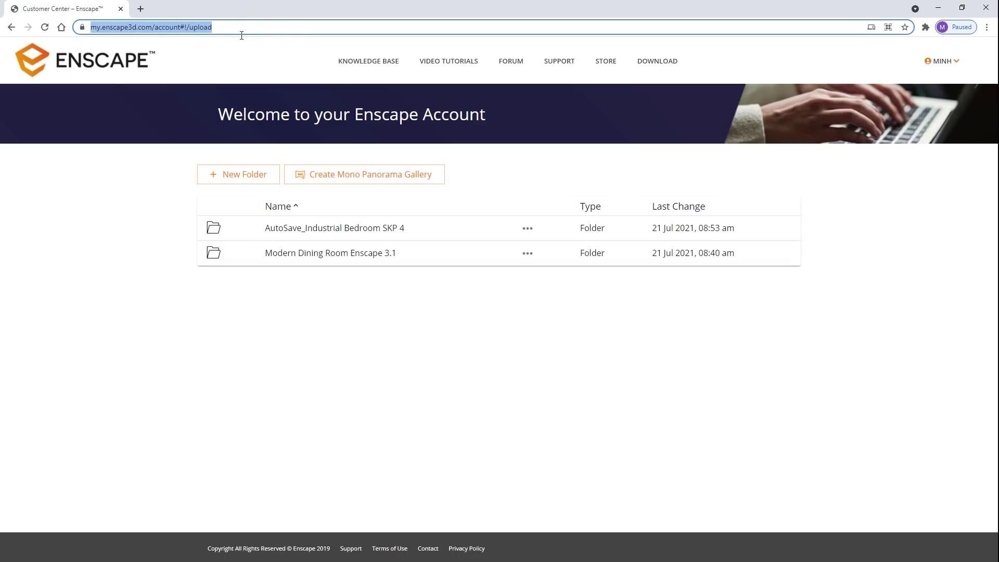
{"action": "left_click", "coordinate": [349, 229]}
{"action": "left_click", "coordinate": [364, 174]}
{"action": "left_click", "coordinate": [399, 311]}
{"action": "left_click", "coordinate": [476, 311]}
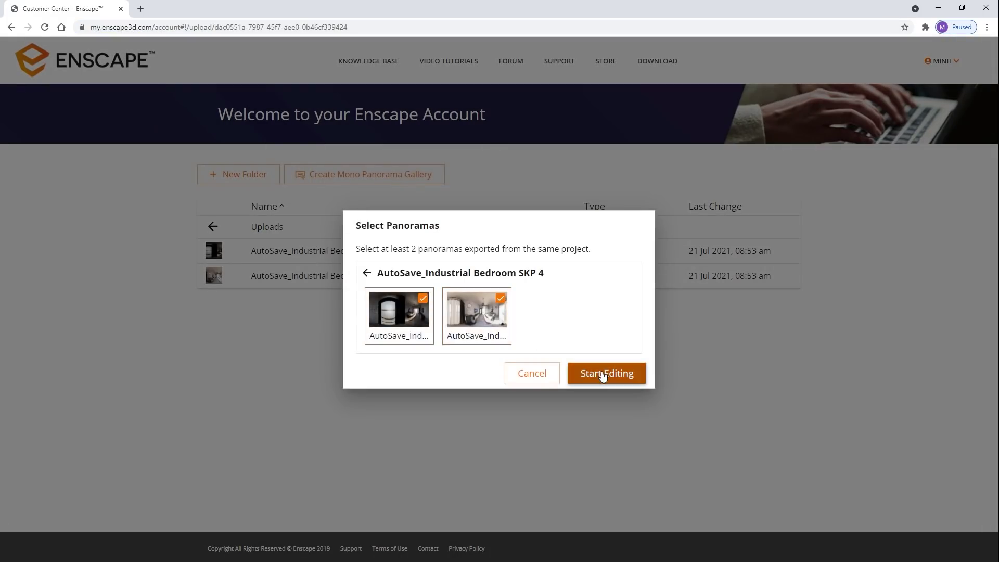
{"action": "left_click", "coordinate": [603, 374]}
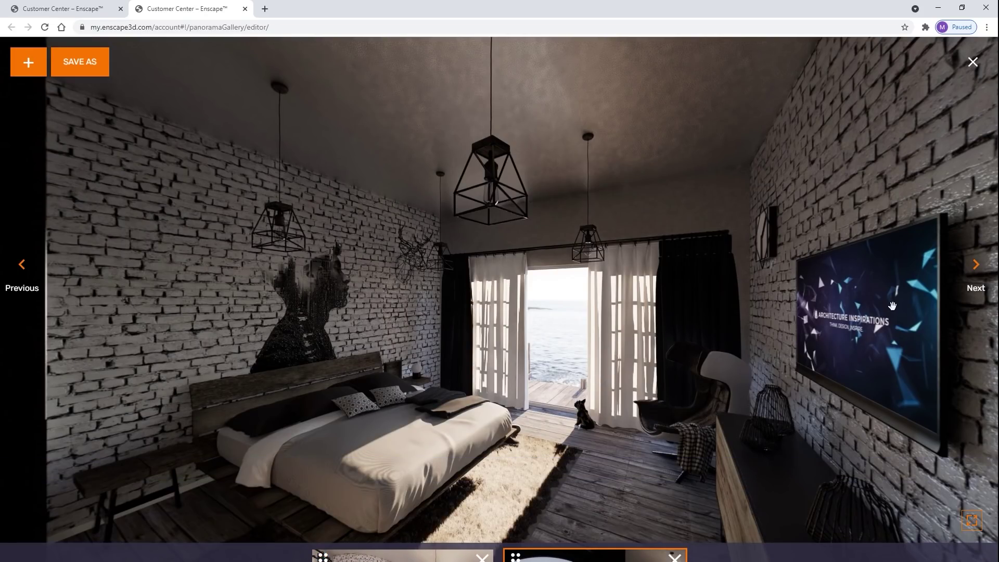
- Save the gallery as 'Industrial Bedroom'
{"action": "left_click", "coordinate": [76, 63]}
{"action": "type", "text": "Industrial Bedroom"}
{"action": "left_click", "coordinate": [637, 395]}
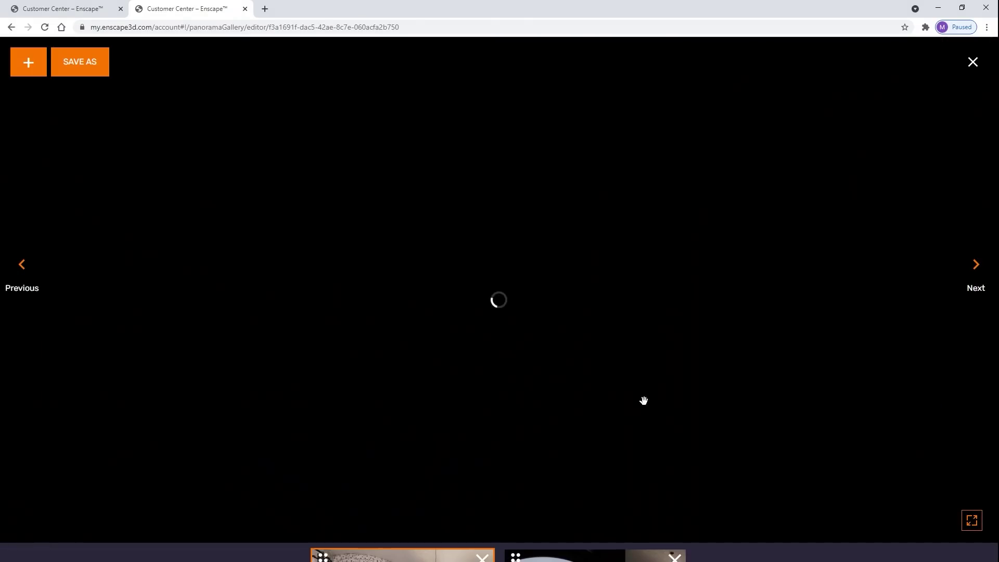